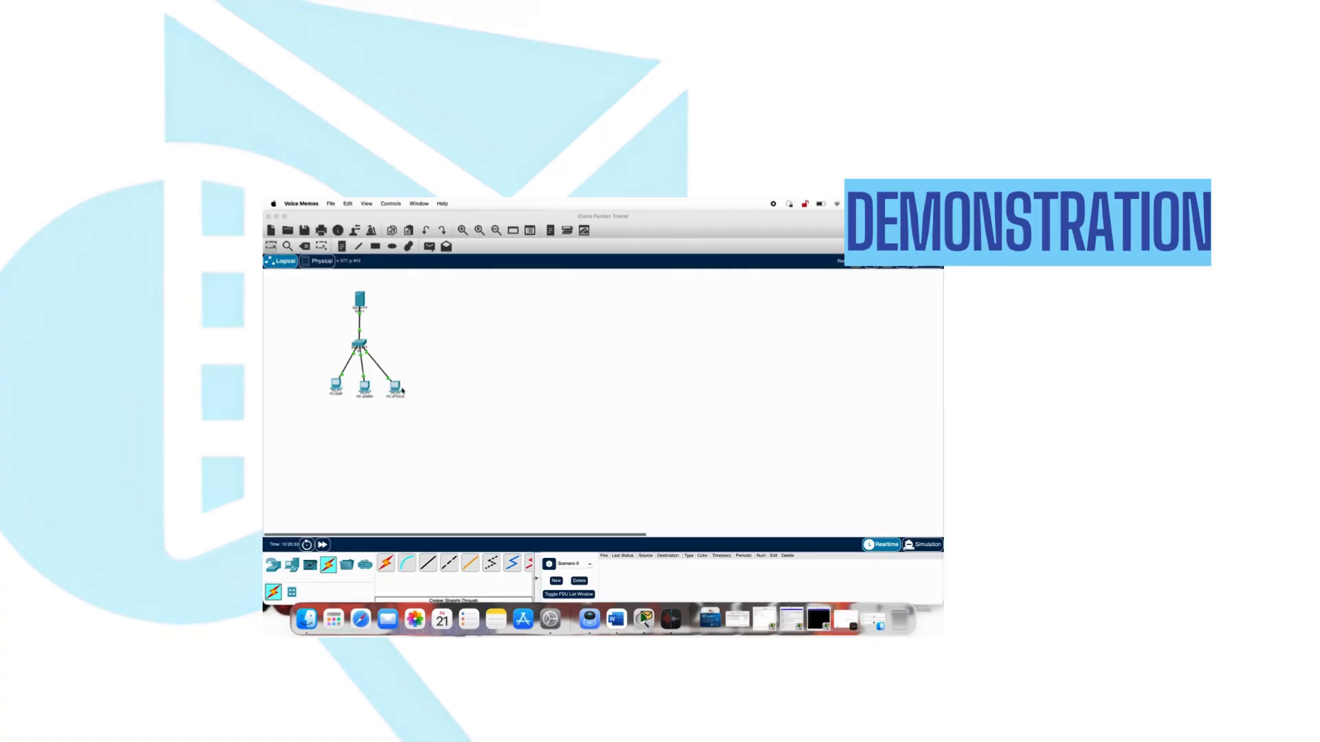
Step: Review the static IP configuration of the SRV-1 server
click(382, 404)
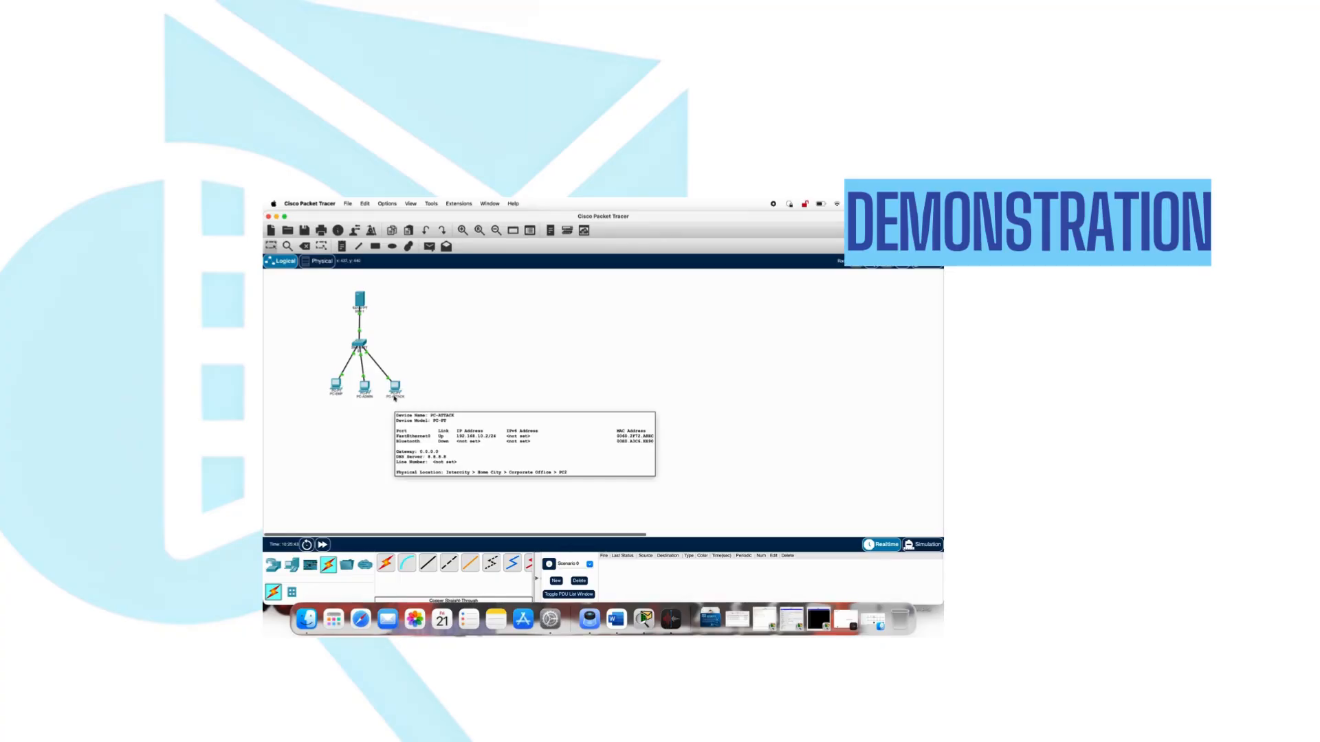
double_click(360, 300)
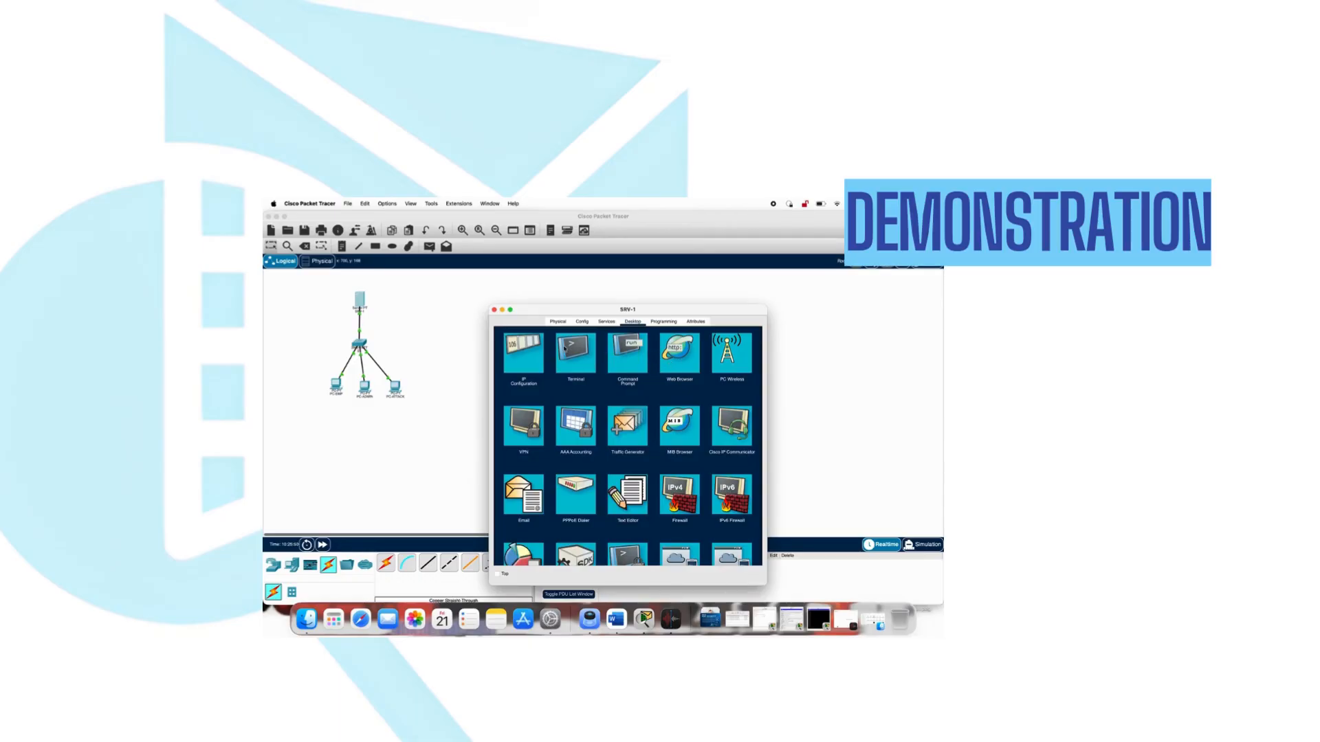
click(531, 359)
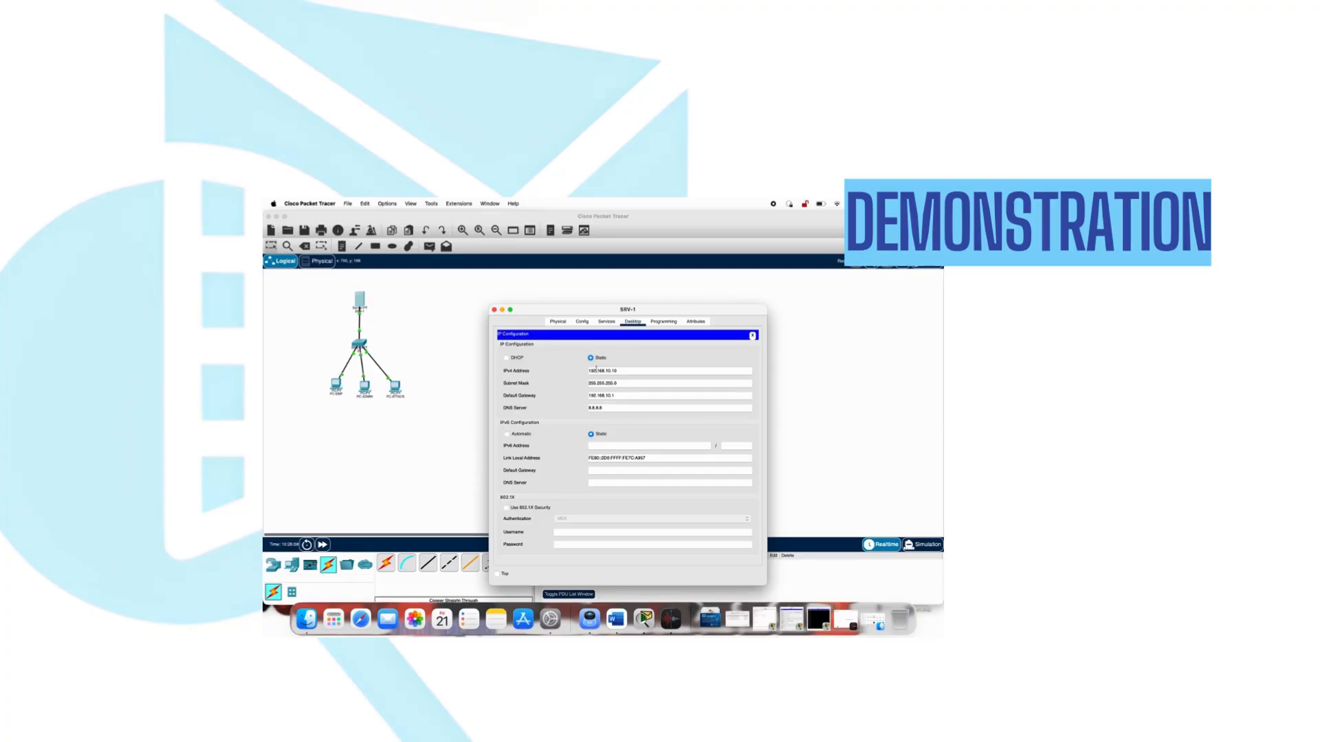
click(752, 335)
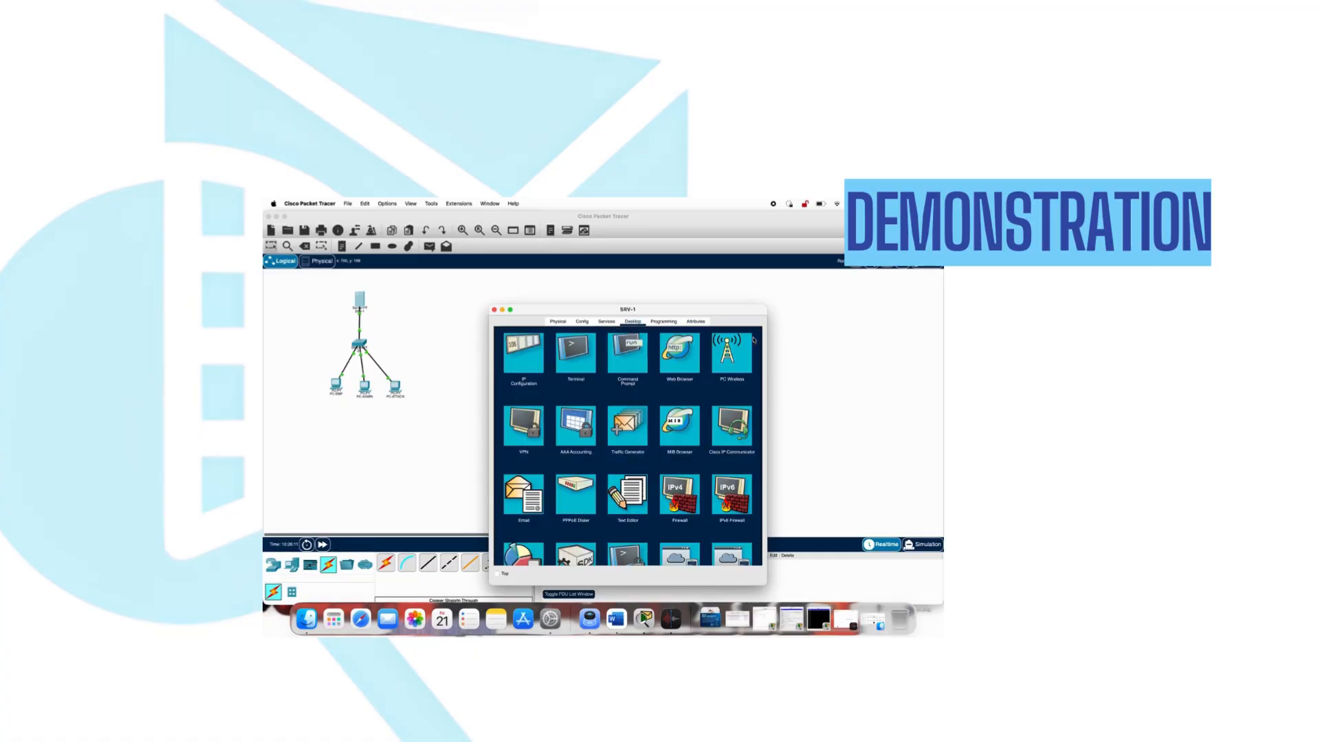
Step: Set SRV-1's DHCP pool serverPool to 50 maximum users, DNS server 8.8.8.8 and default gateway 192.168.10.1, and save it
click(607, 321)
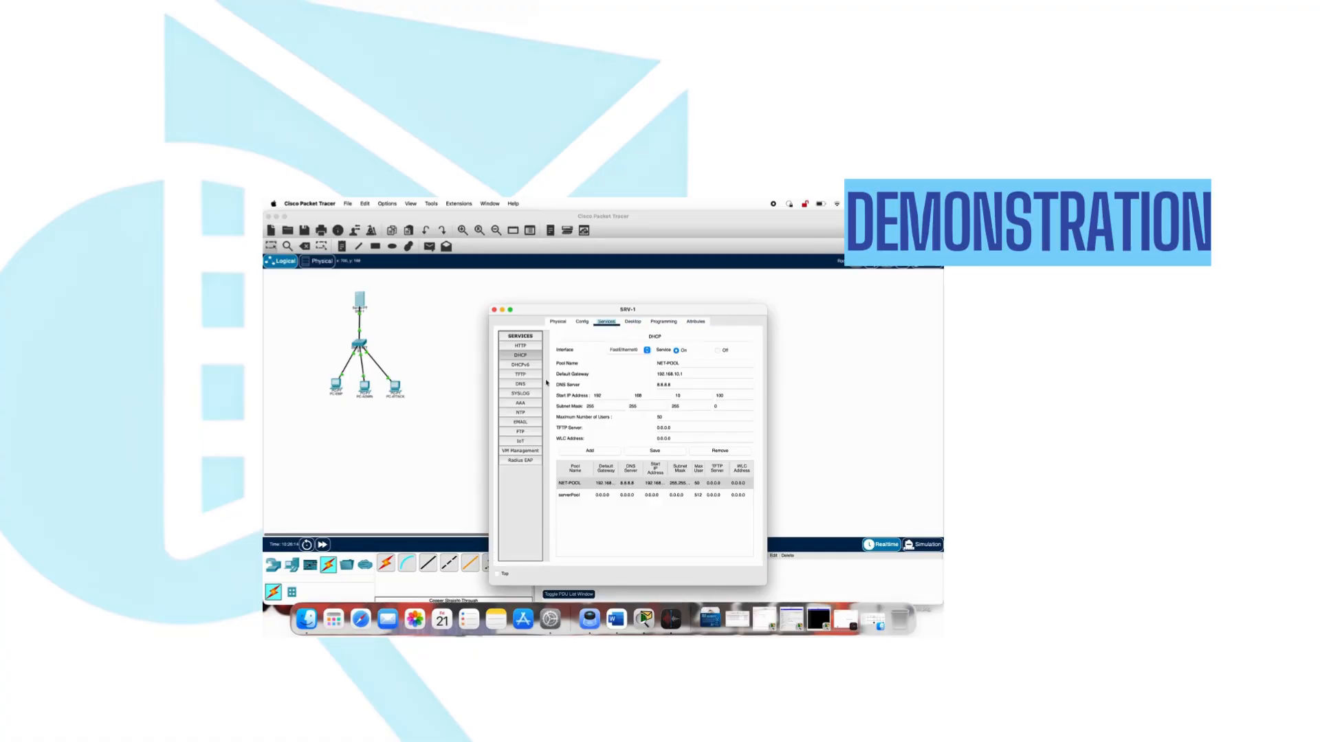
click(520, 355)
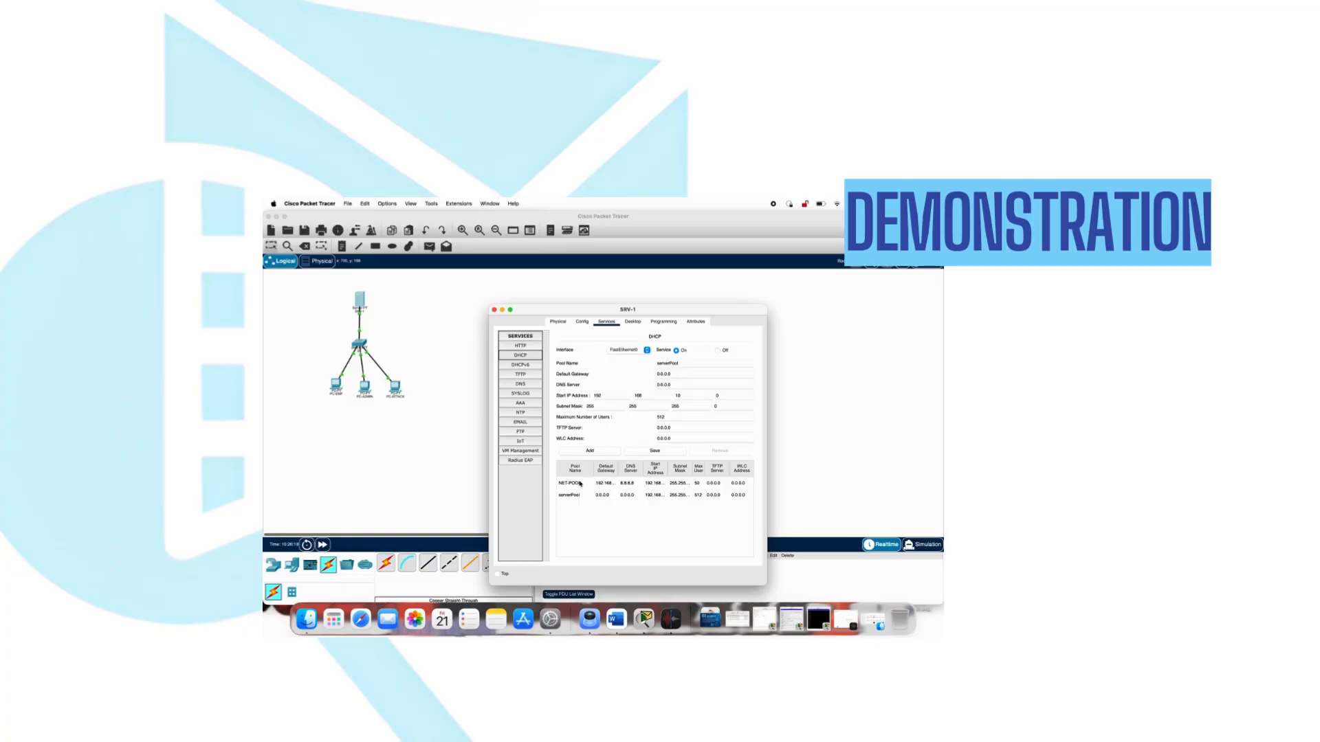
drag(675, 418, 647, 417)
drag(671, 385, 653, 386)
text(8.8.8.8)
drag(674, 375, 647, 376)
key(BackSpace)
text(192.168.10.1)
click(654, 450)
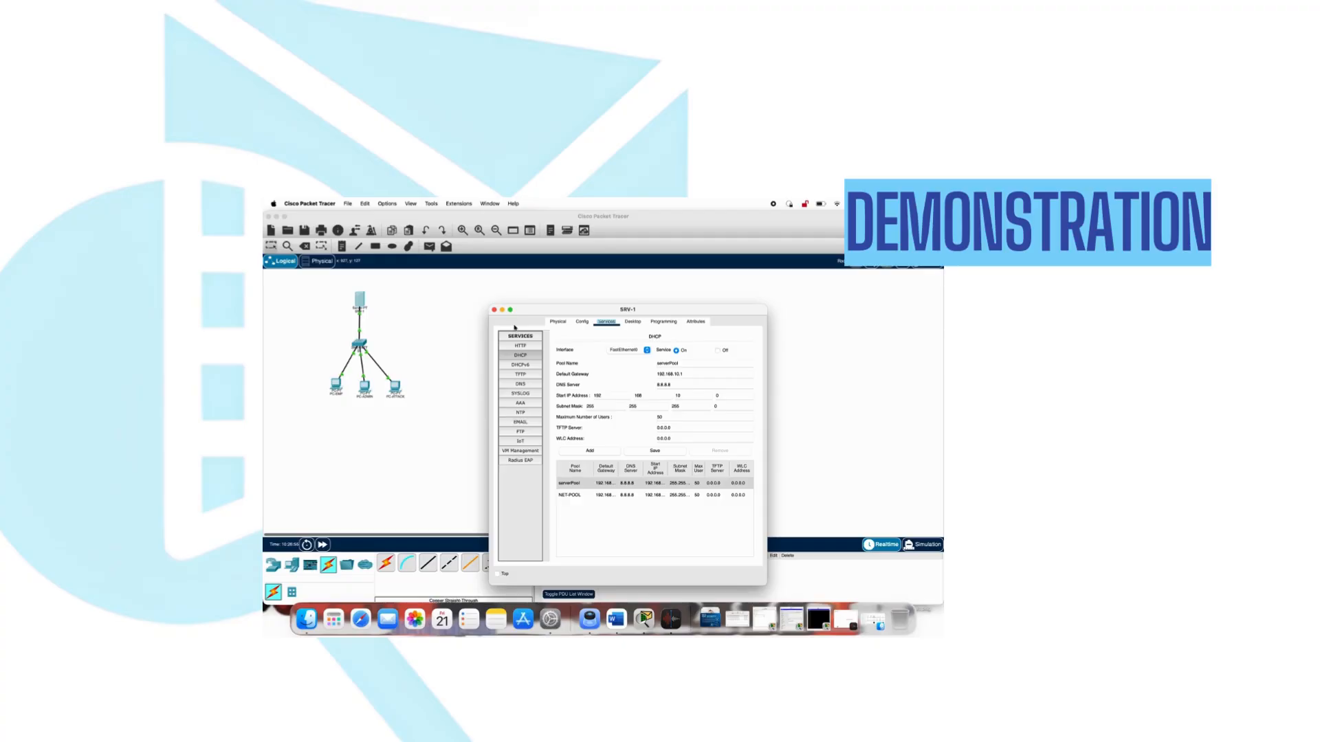
click(494, 311)
Step: Switch PC-EMP's IPv4 configuration to static and back to DHCP to request a new address
click(336, 385)
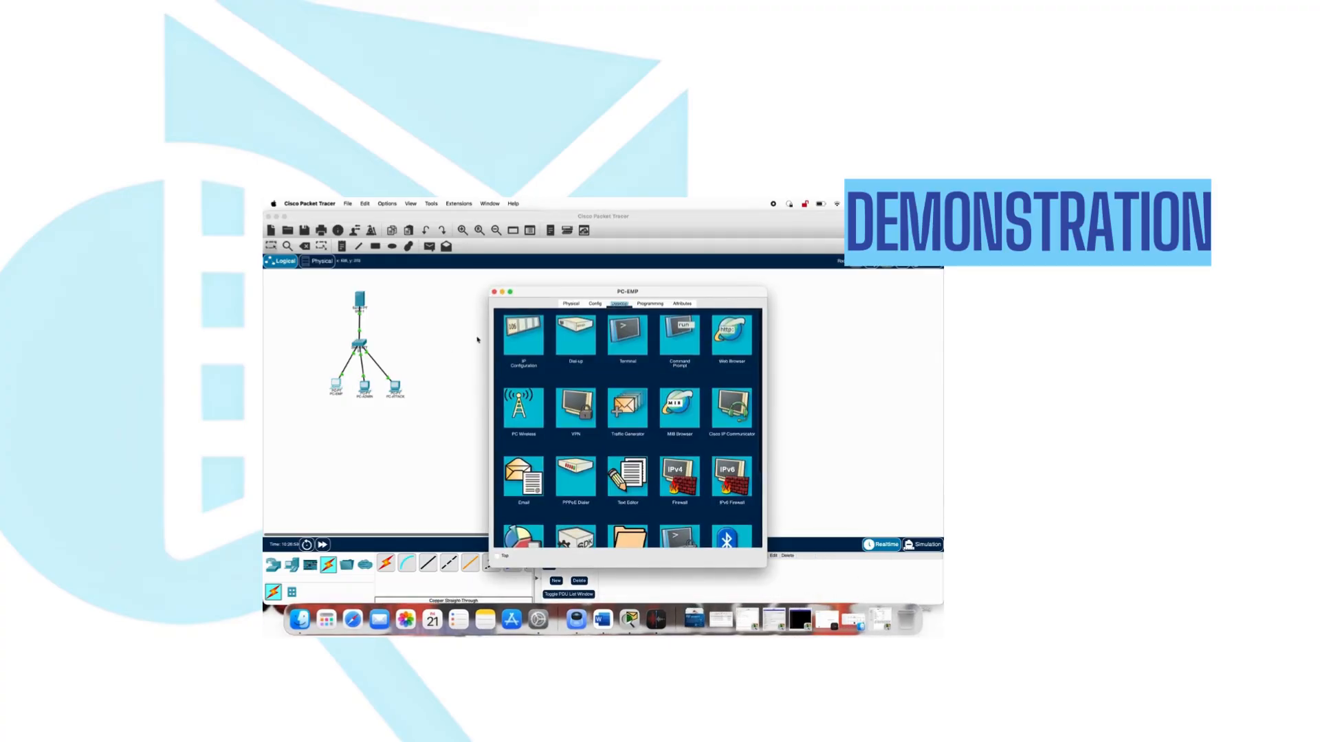
click(533, 335)
click(591, 354)
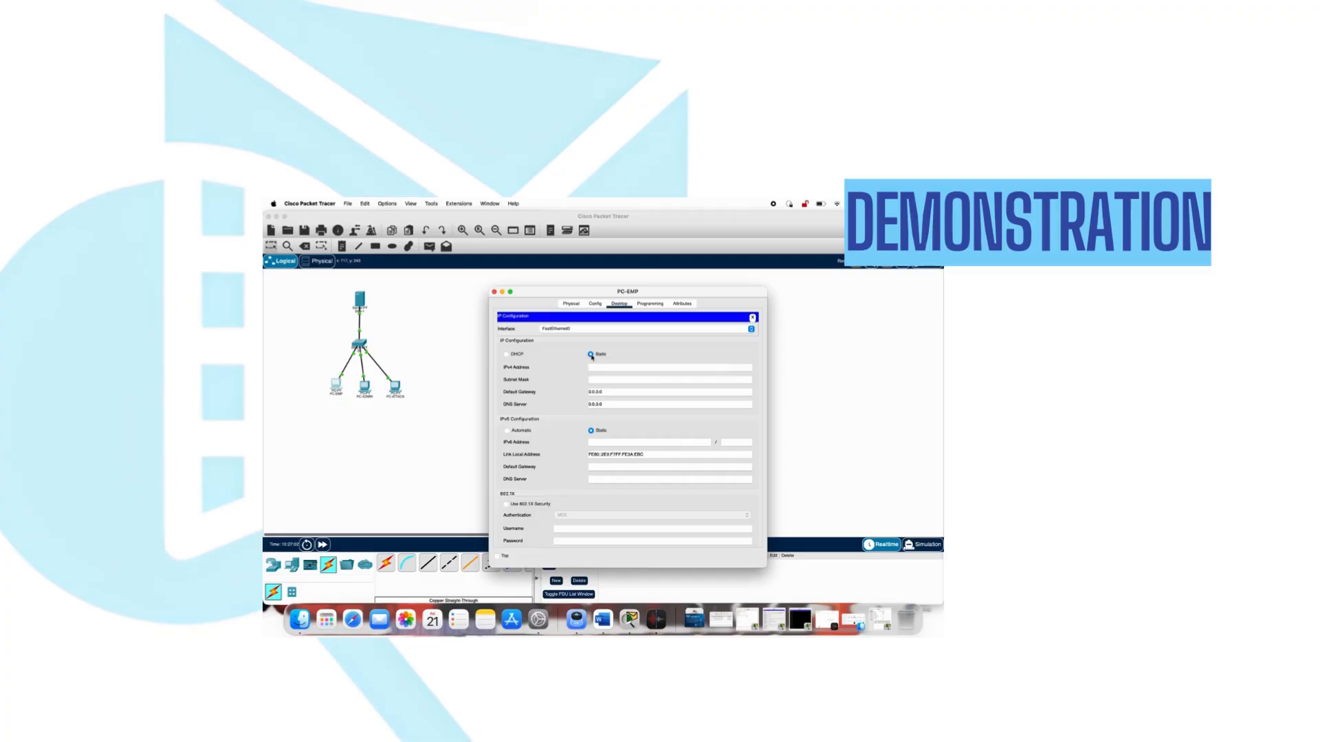
click(506, 354)
click(502, 291)
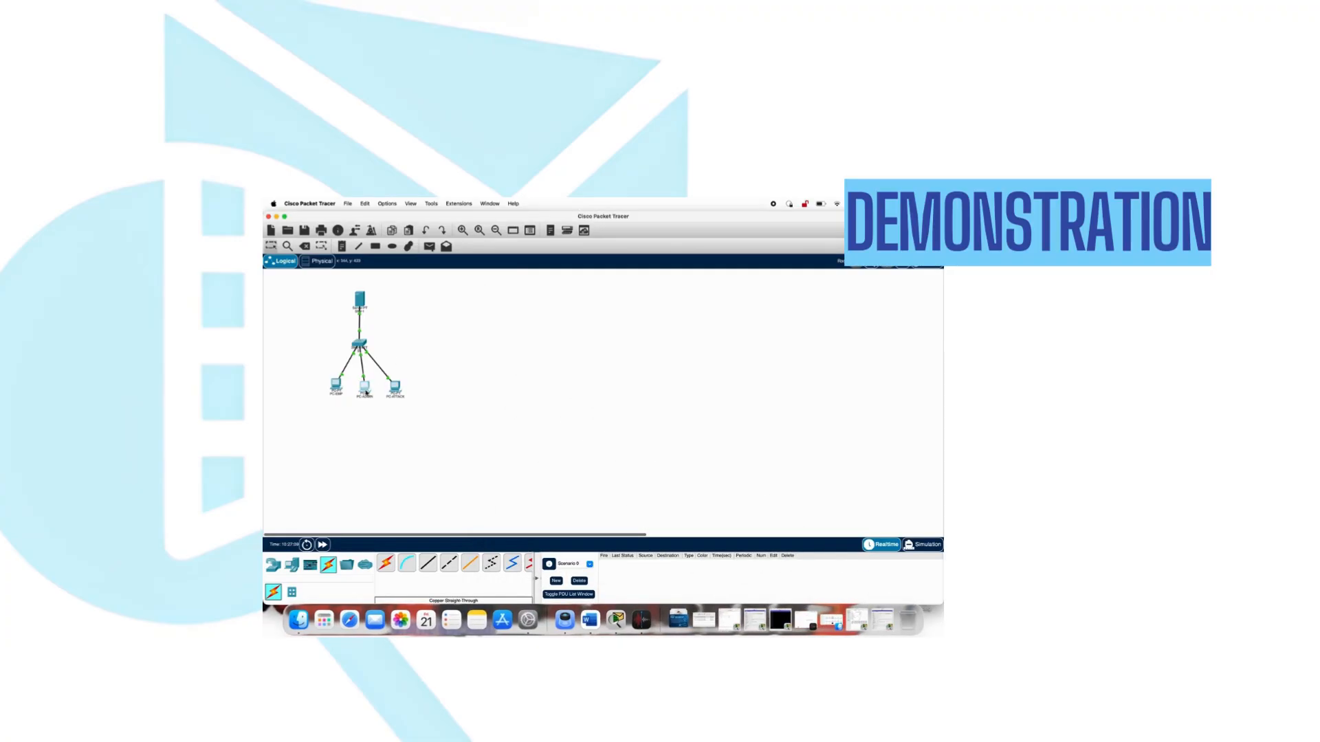
Step: Renew PC-ADMIN's IPv4 address by switching its configuration to static and back to DHCP
click(364, 387)
click(591, 372)
click(506, 372)
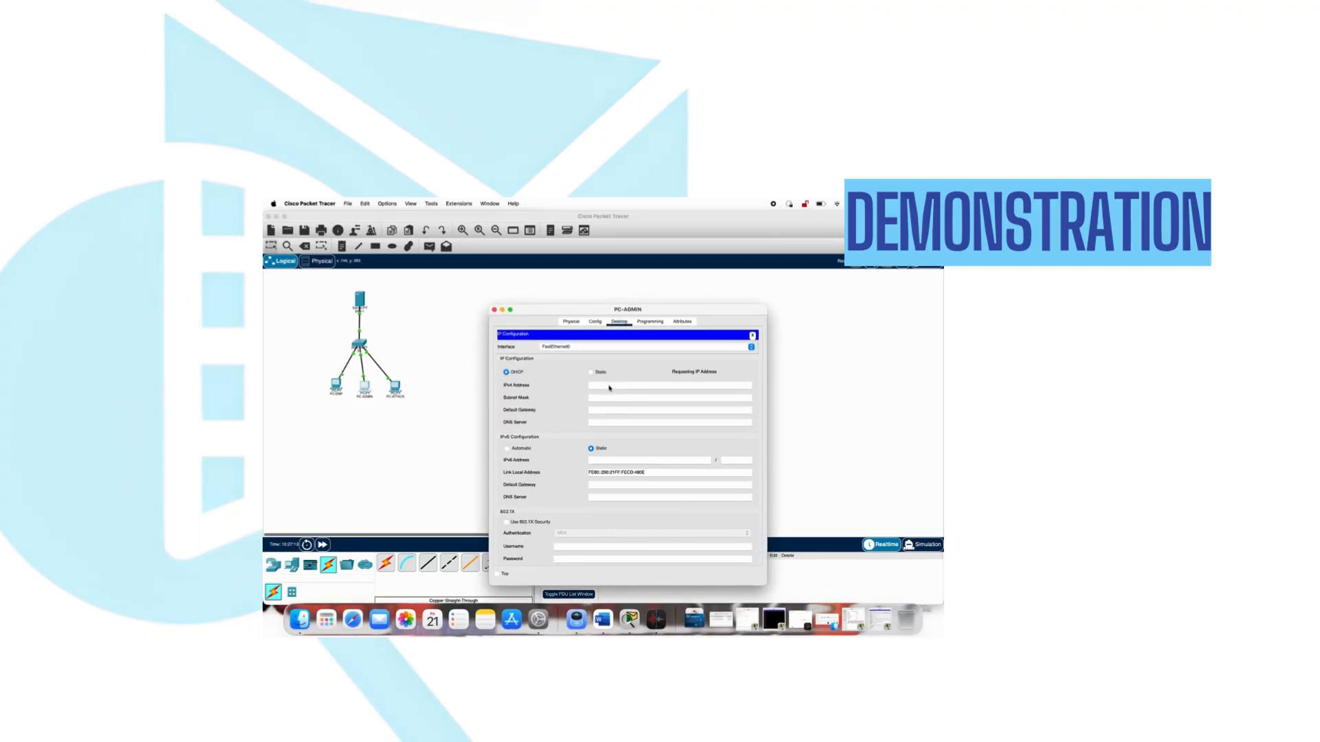
click(502, 310)
Step: Leave PC-ATTACK's command prompt and obtain its IPv4 settings through DHCP
click(395, 387)
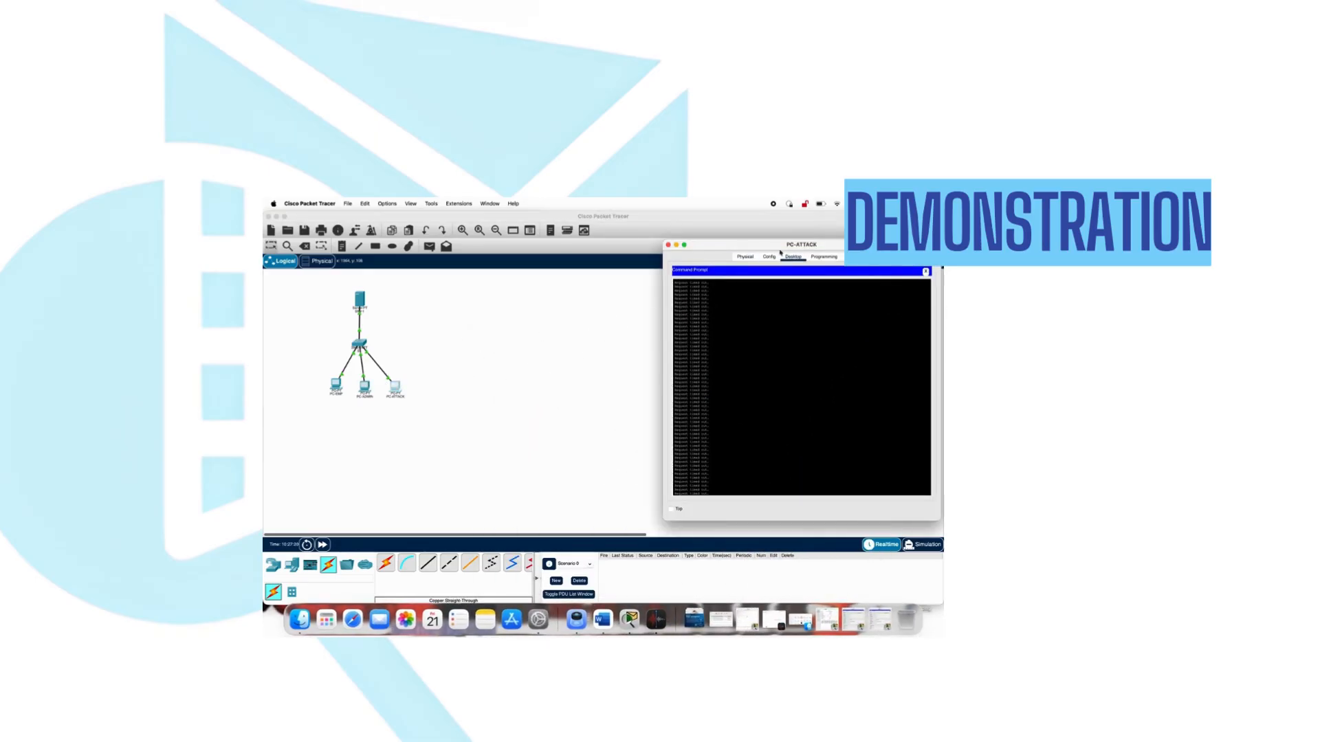
click(926, 271)
click(695, 283)
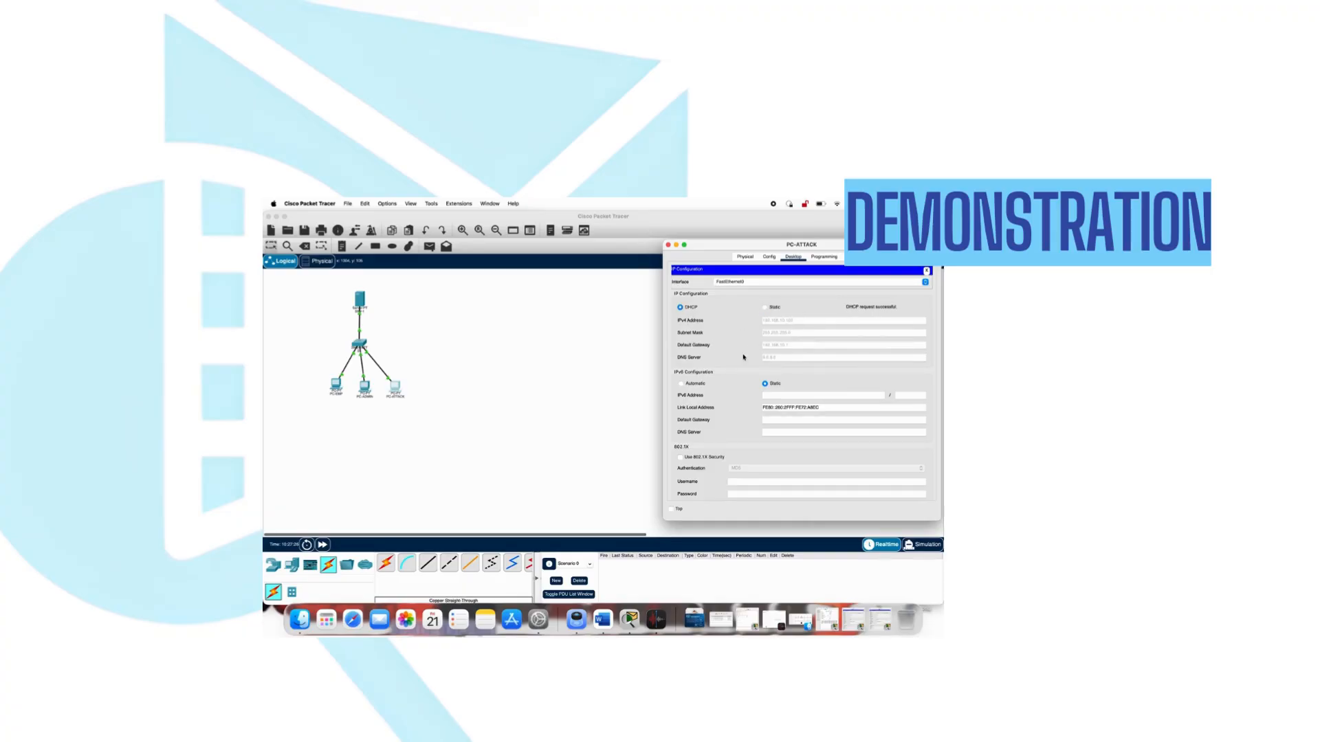
click(677, 245)
Step: Check the IPv4 settings that PC-EMP received through DHCP
click(336, 385)
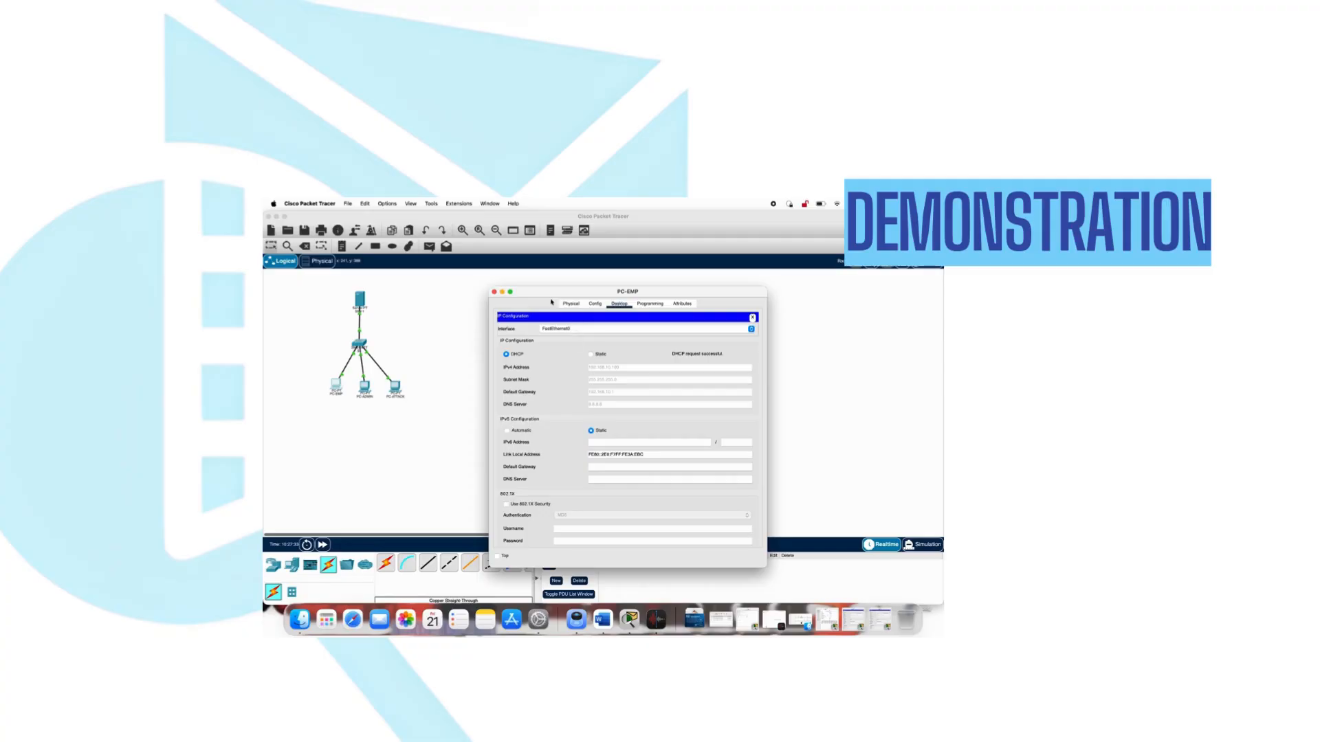
click(502, 292)
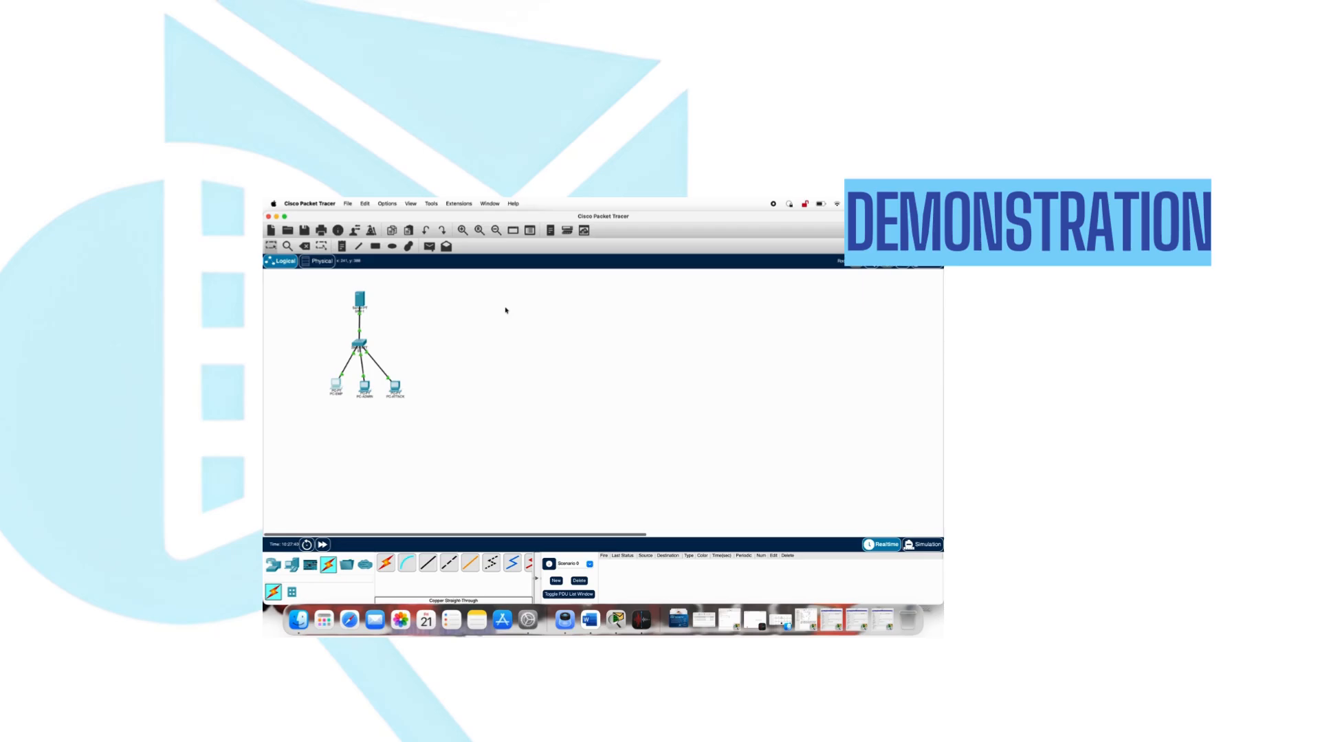
Step: In switch S1's command line, enter privileged mode and display the complete running configuration with show running-config
click(370, 345)
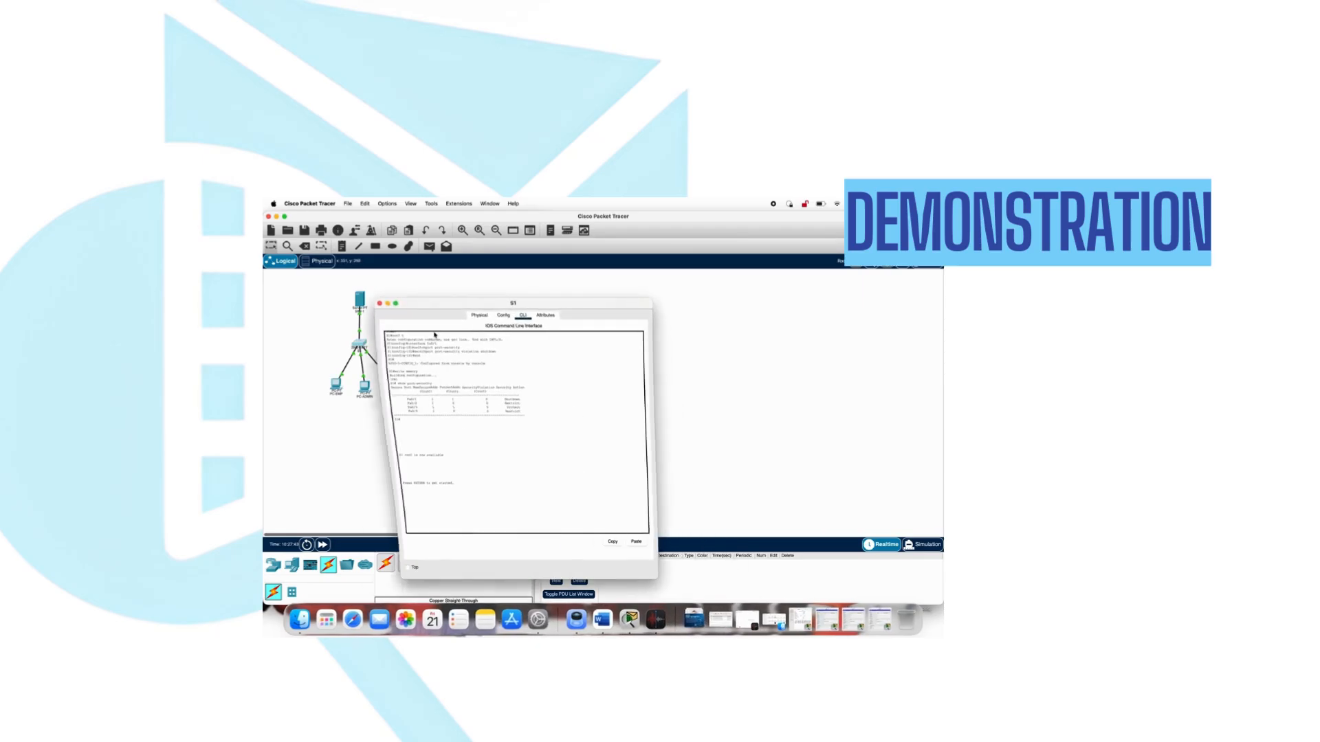
scroll(515, 387, down, 15)
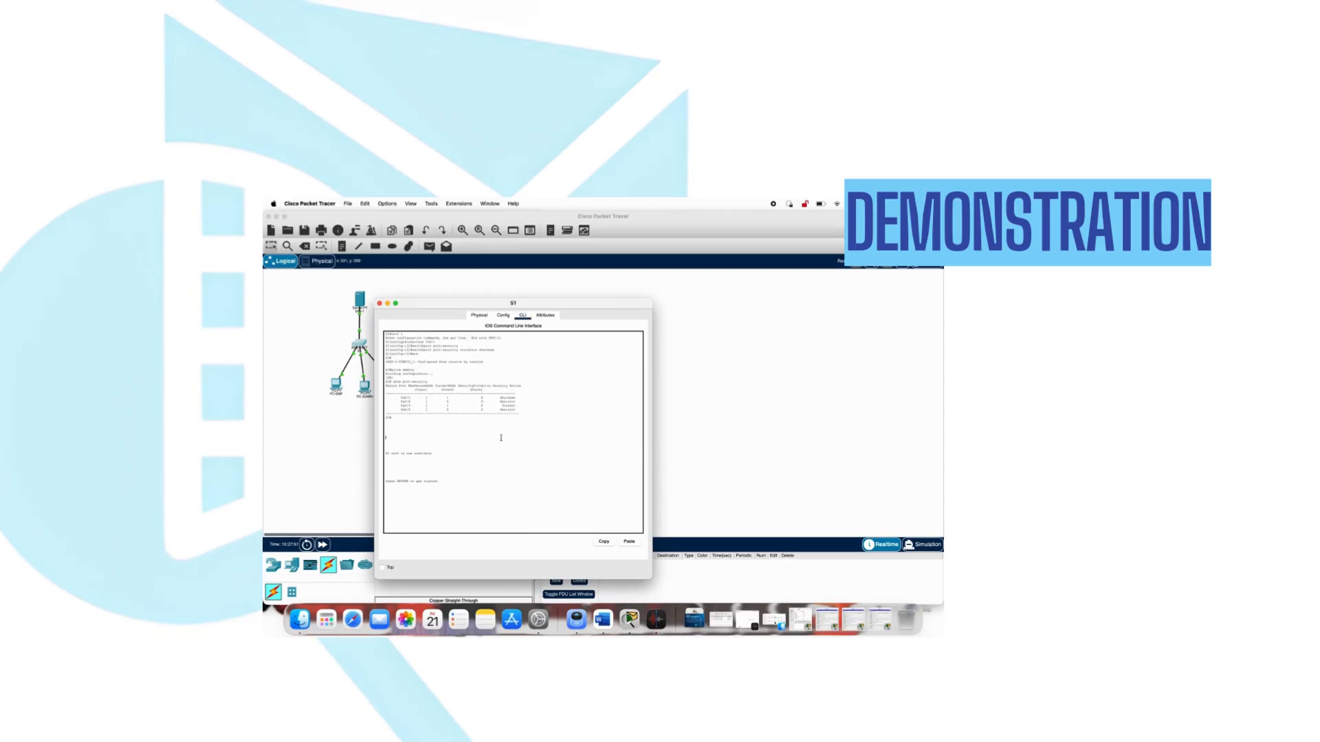
key(Return)
text(en)
key(Return)
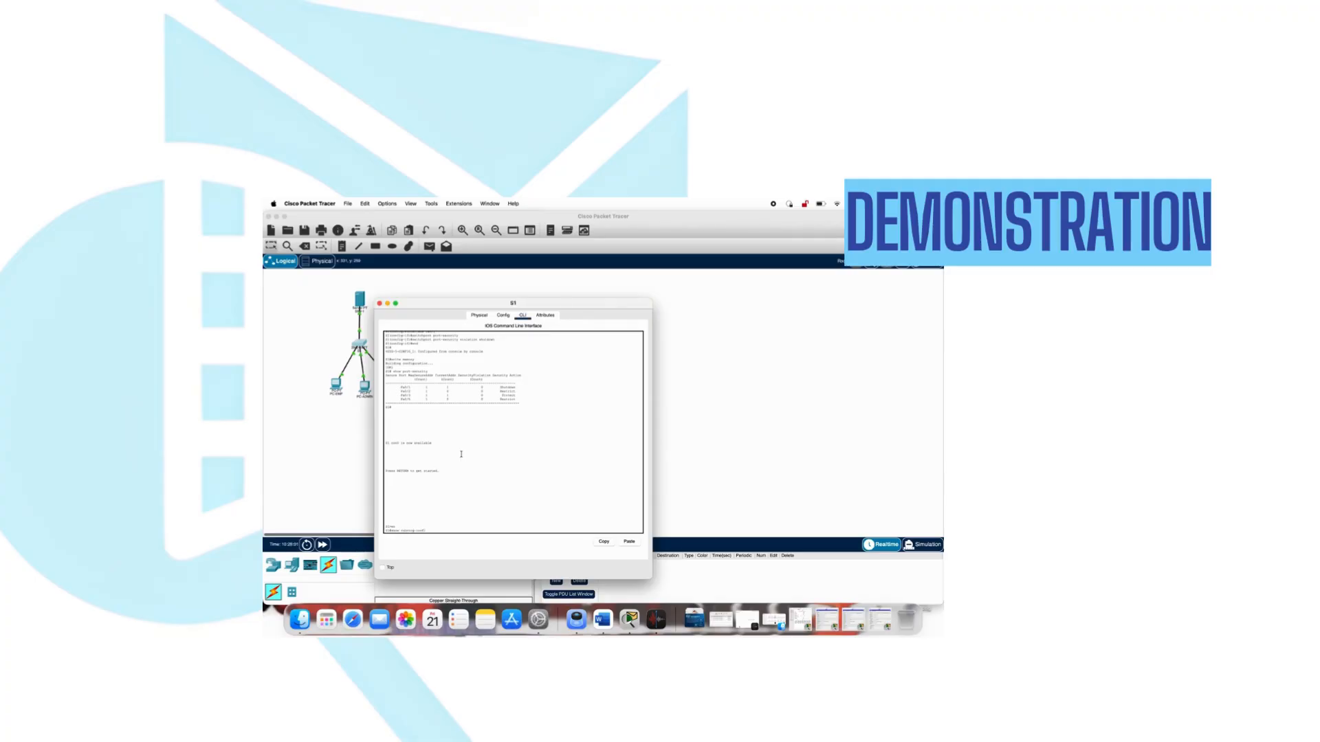
scroll(462, 454, up, 10)
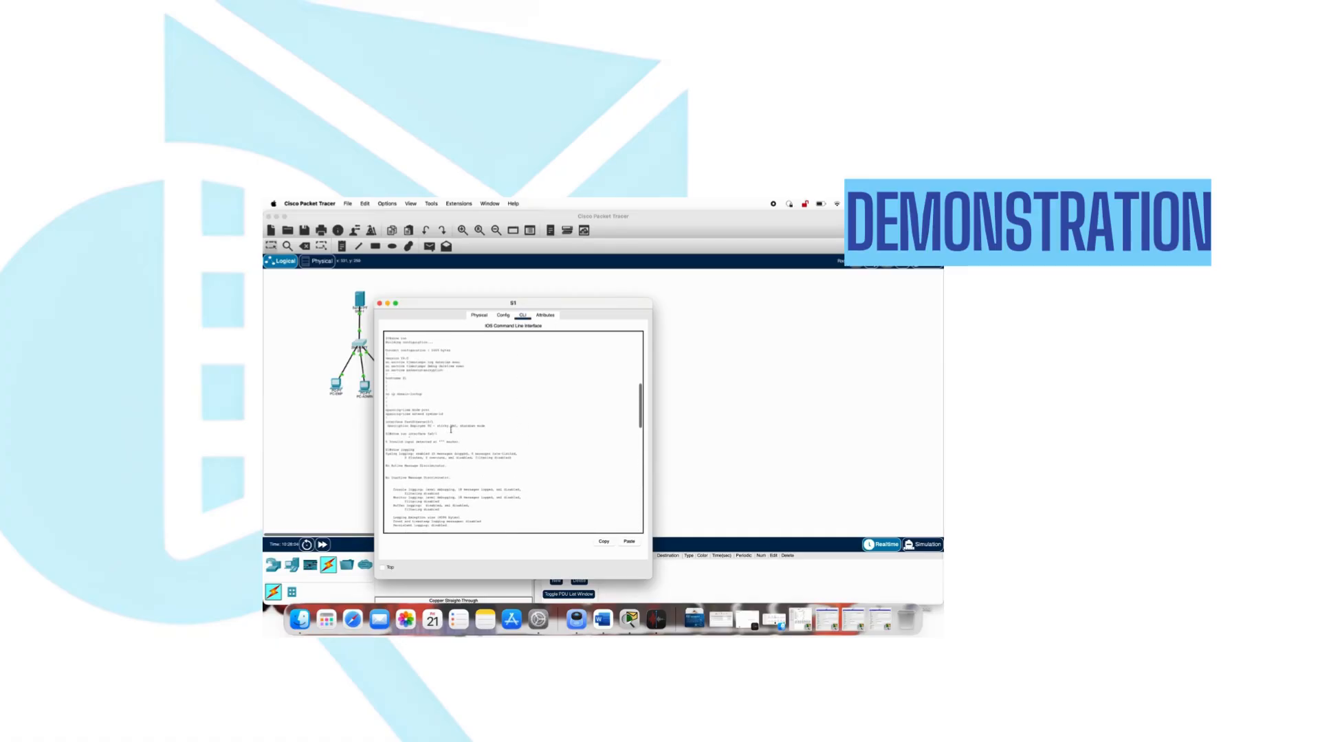
scroll(451, 430, up, 6)
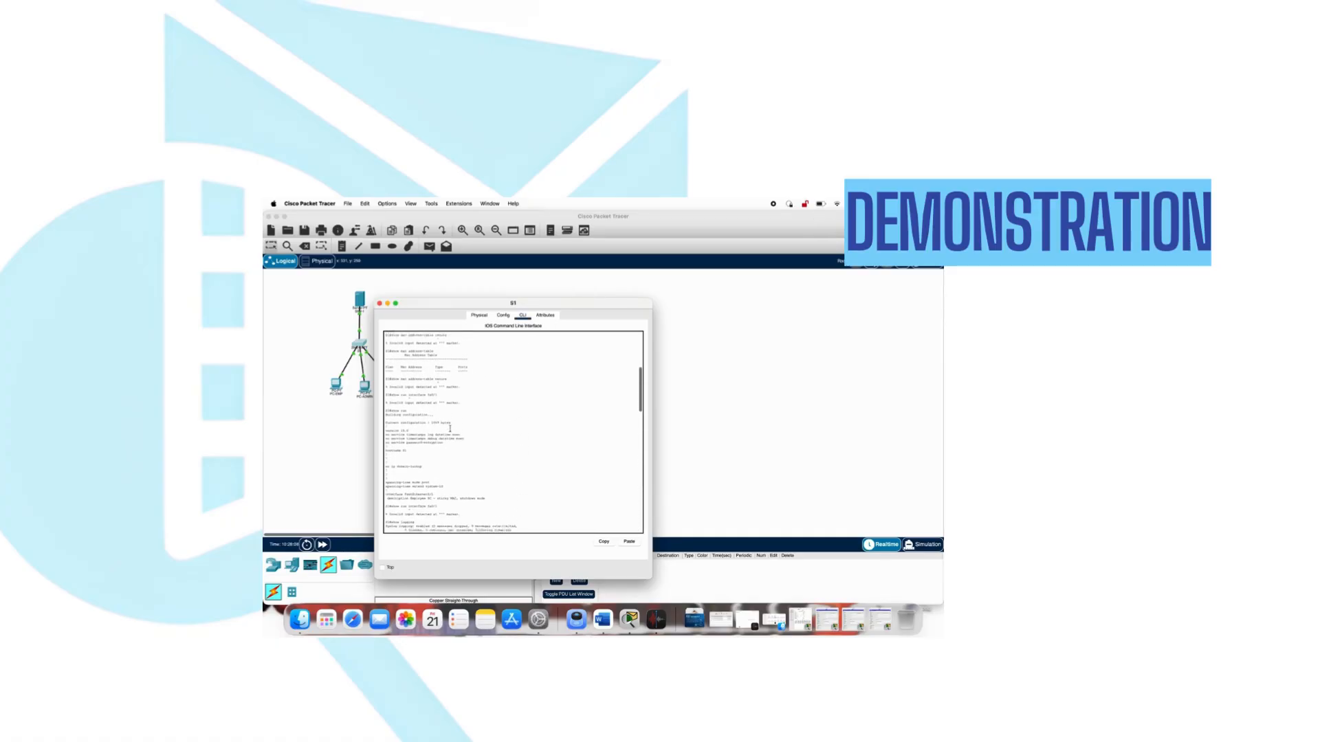
scroll(451, 429, down, 3)
scroll(450, 429, down, 10)
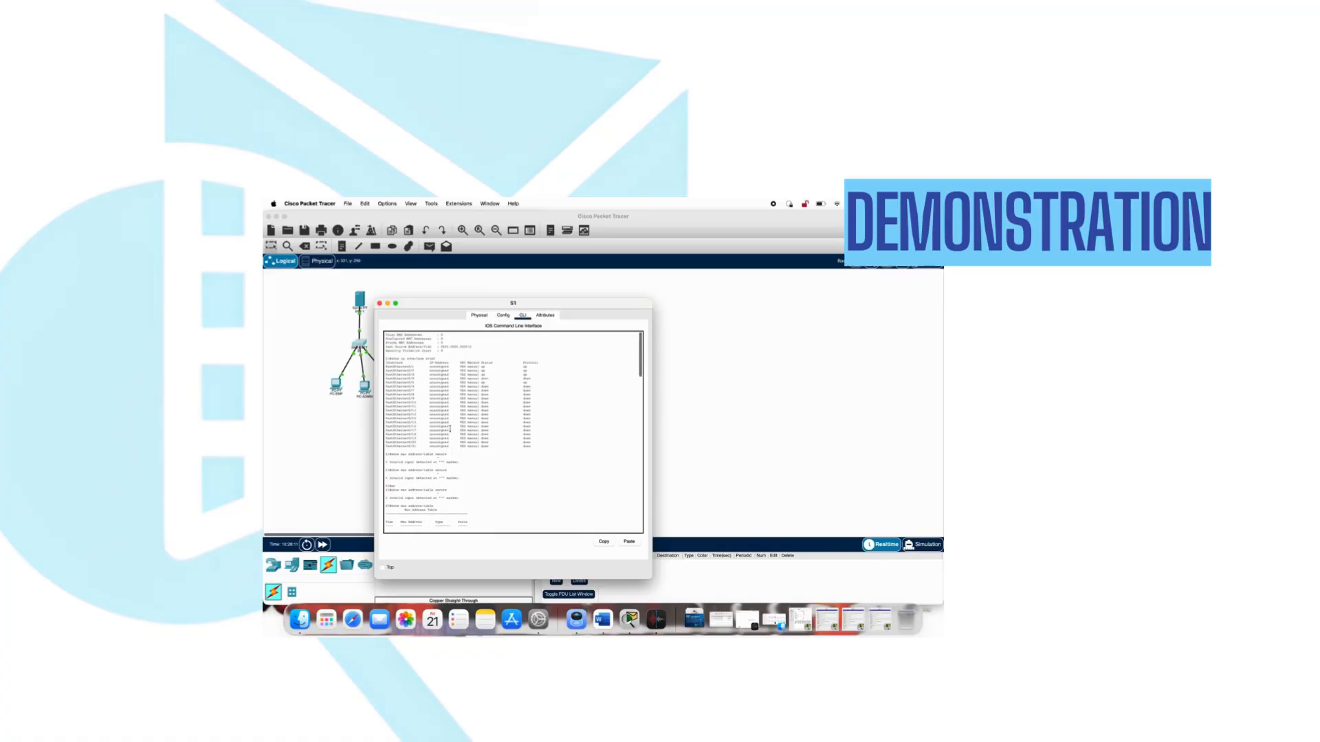
scroll(451, 429, up, 5)
scroll(450, 429, down, 15)
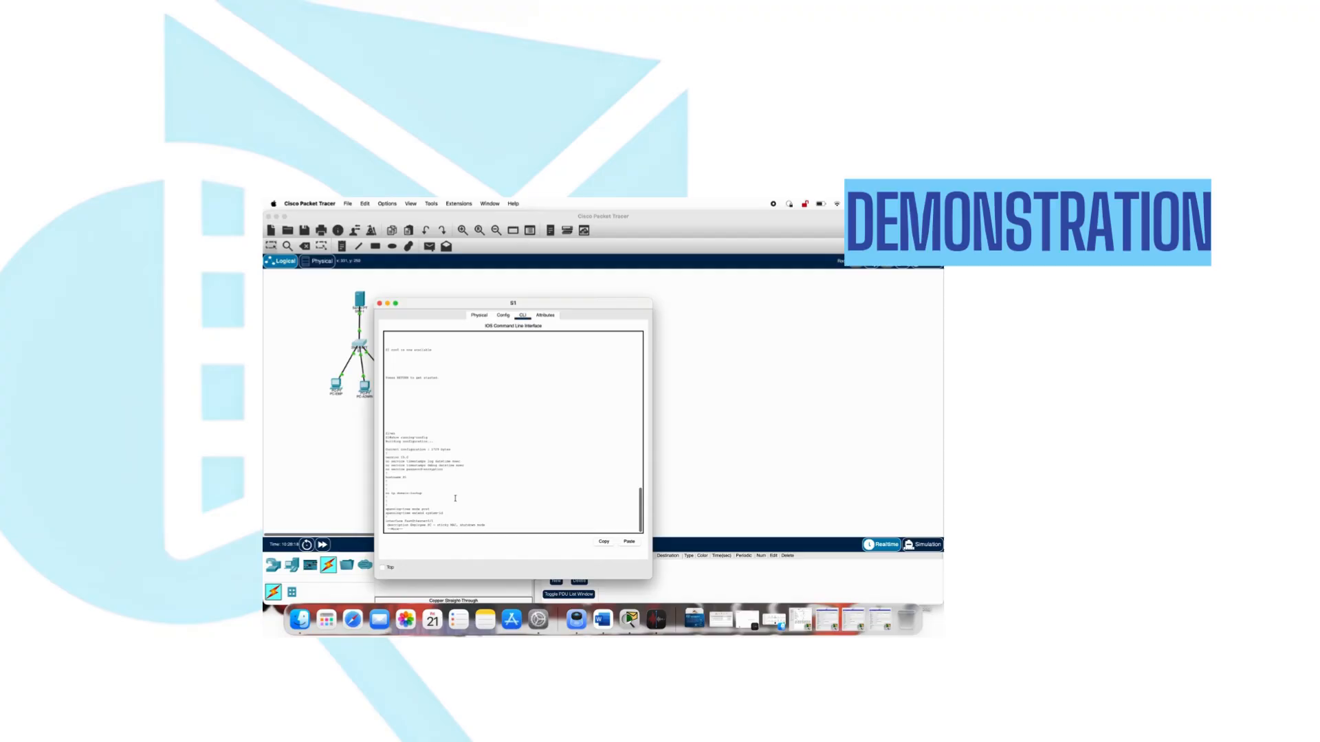
key(space)
key(space)
Step: Examine the port-security settings of the employee and admin PC interfaces in S1's running configuration
scroll(455, 498, up, 10)
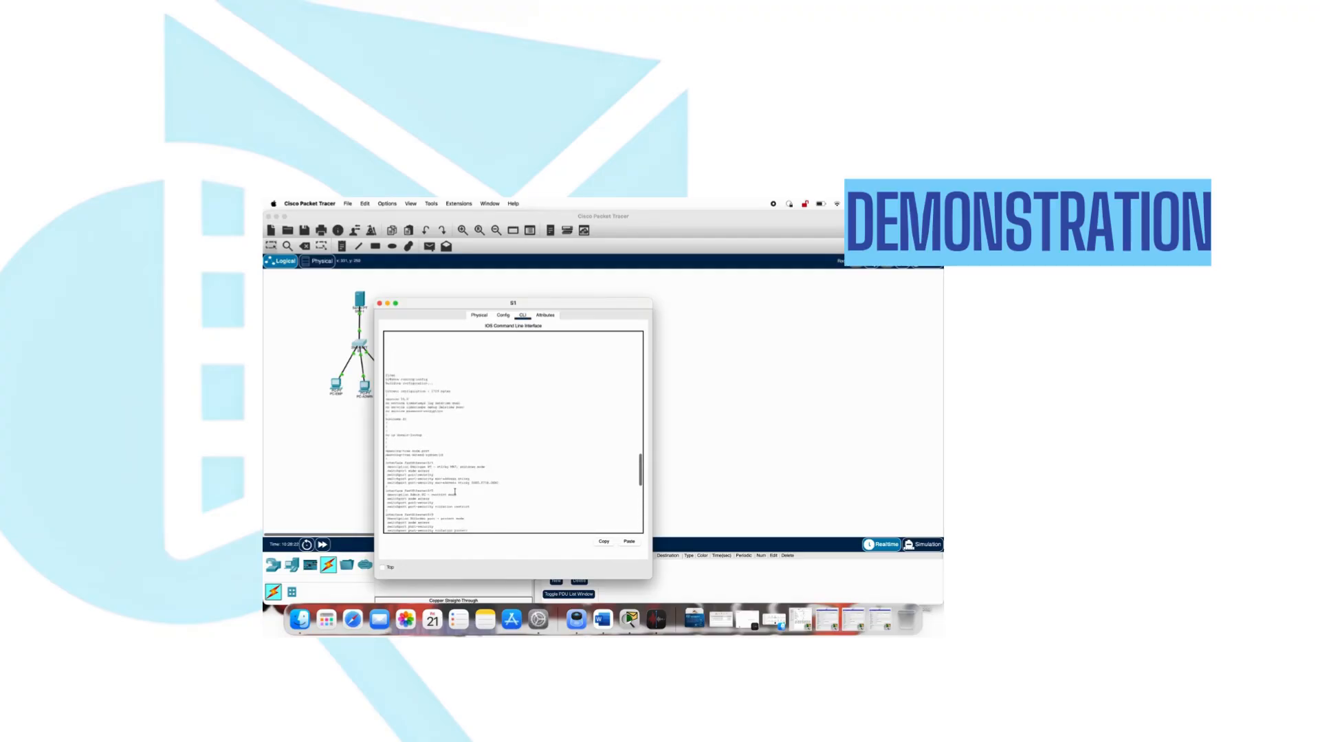
scroll(455, 491, up, 5)
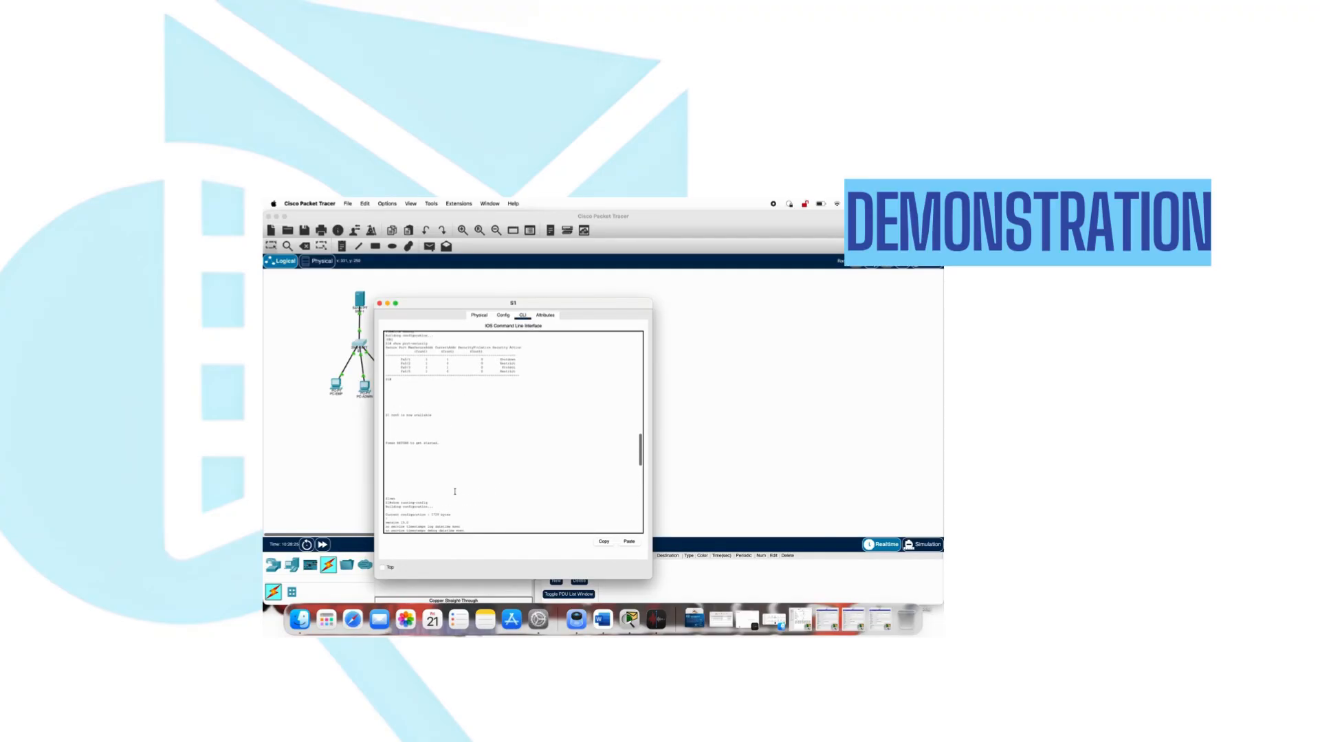
scroll(455, 491, down, 10)
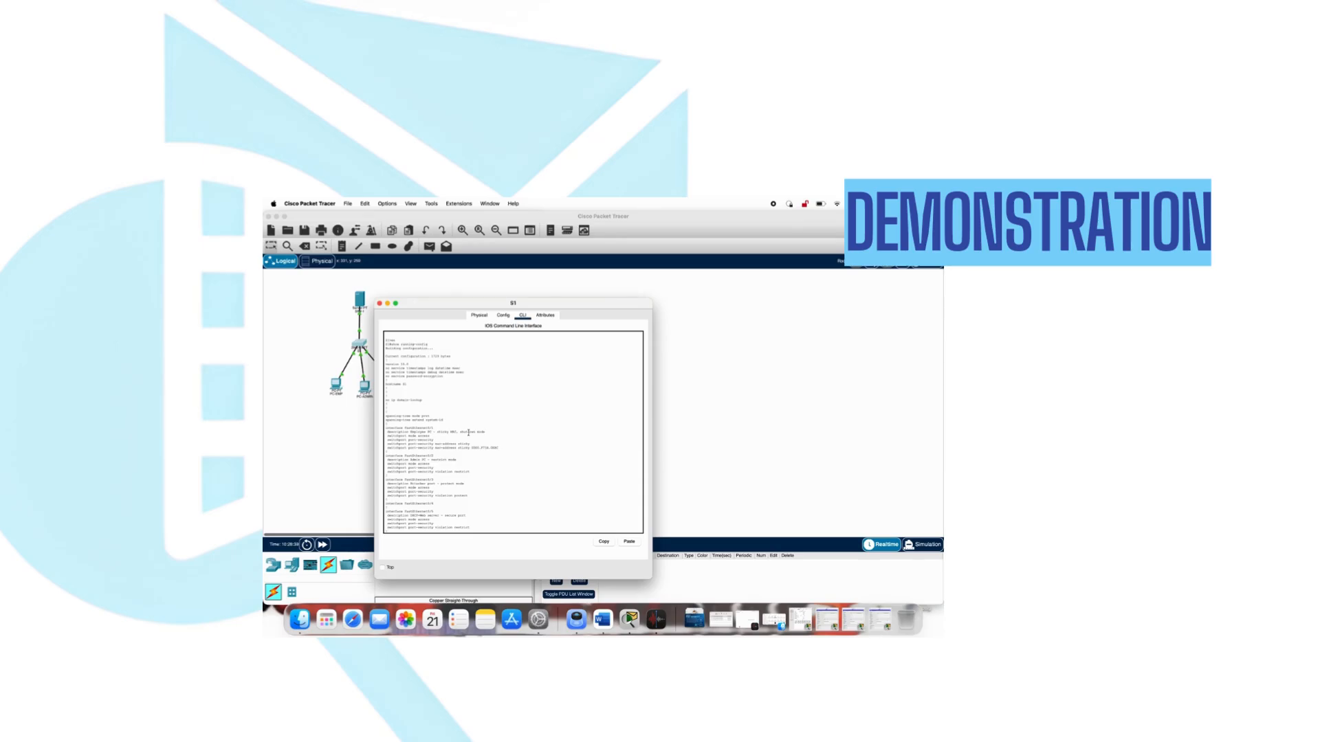
drag(386, 427, 487, 462)
click(444, 461)
drag(385, 455, 473, 472)
click(496, 474)
Step: Examine the port-security settings of the attacker and server interfaces in S1's running configuration
scroll(500, 476, down, 4)
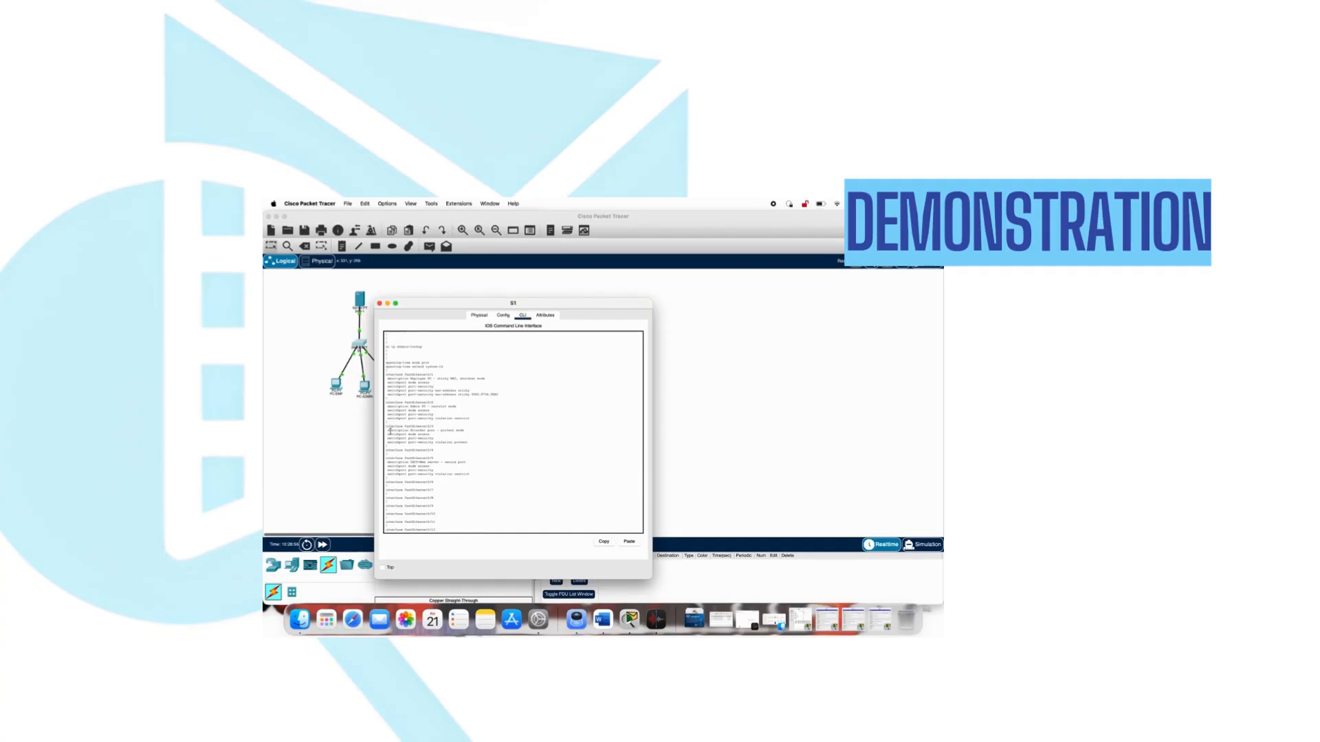
drag(388, 426, 469, 441)
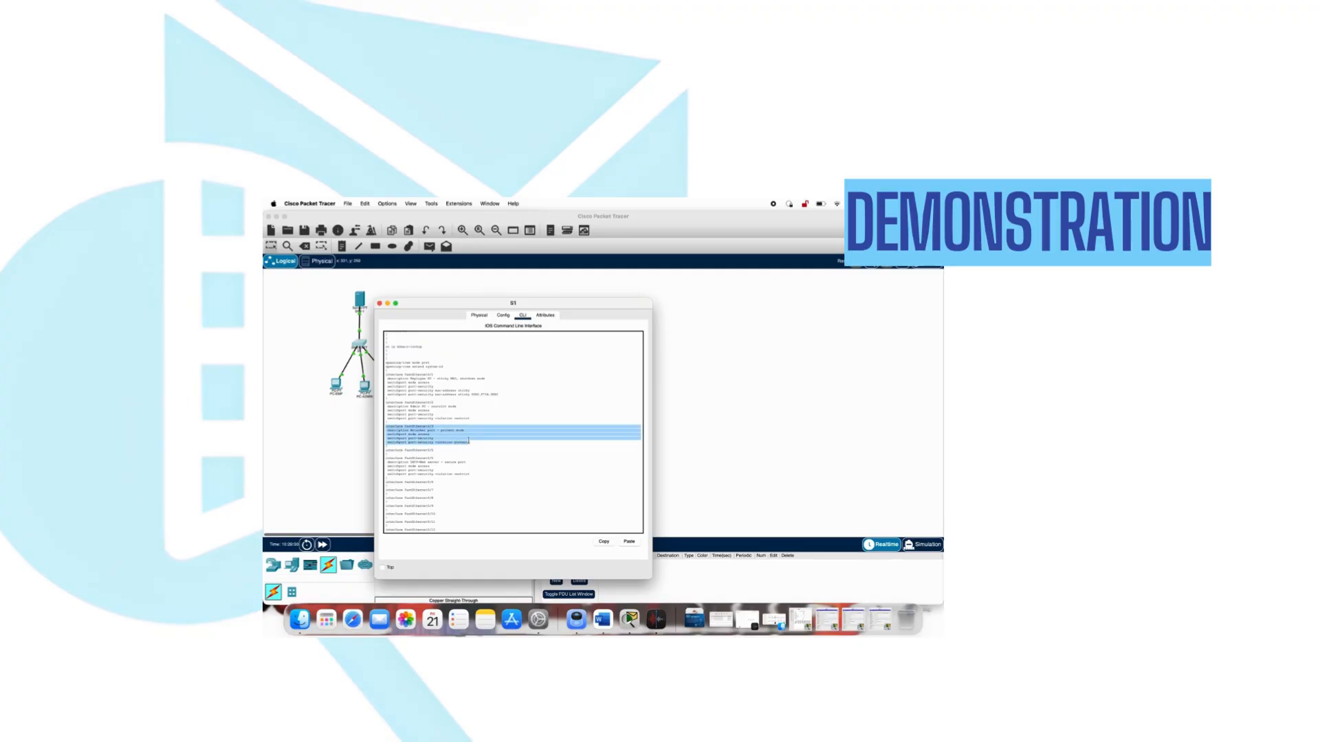
click(473, 451)
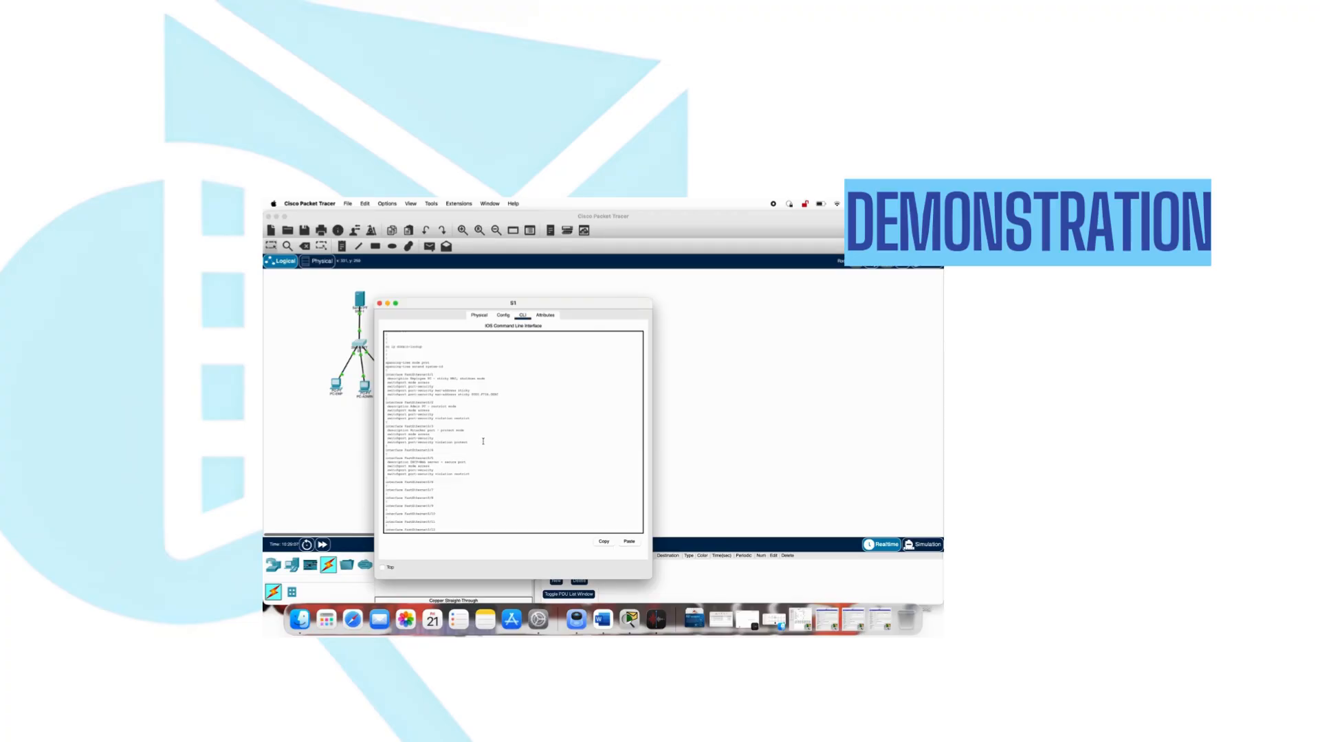
scroll(484, 442, down, 3)
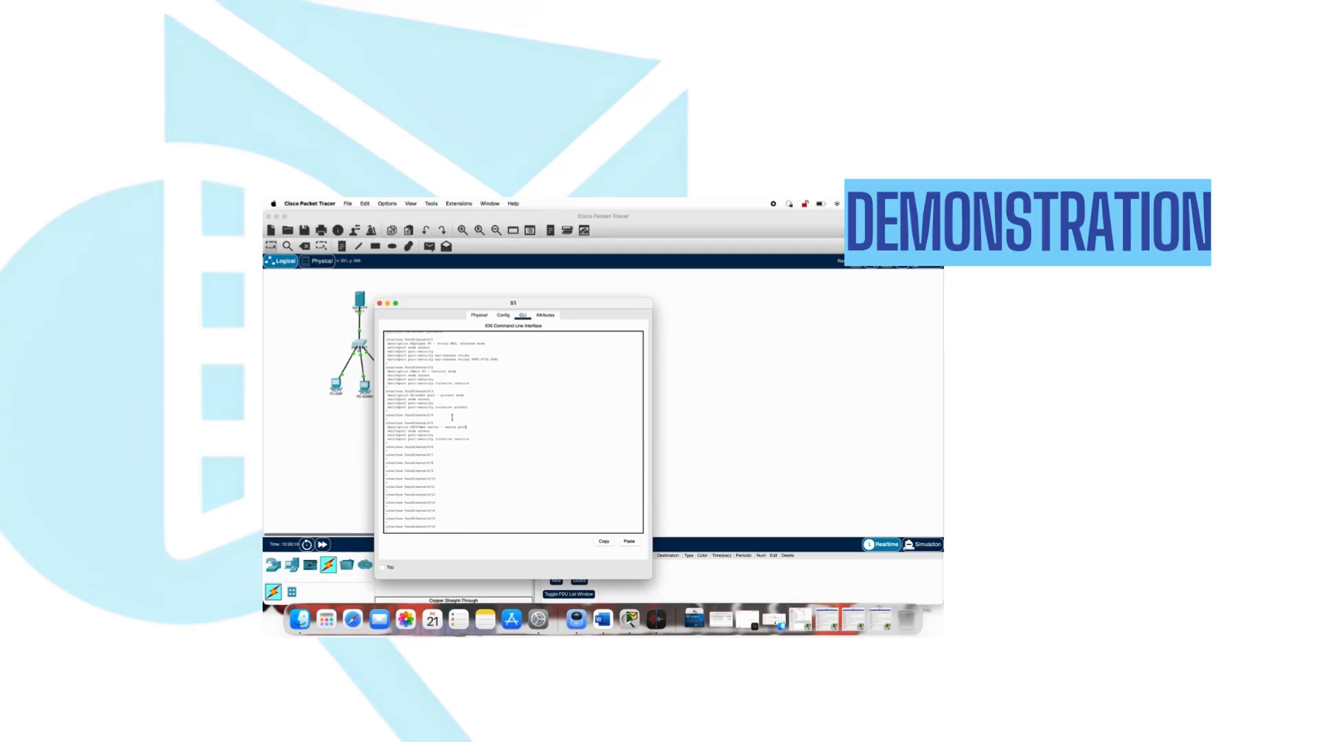
drag(384, 424, 469, 441)
click(493, 452)
click(388, 304)
Step: Ping another host on the 192.168.10.x network from PC-EMP's command prompt
click(335, 385)
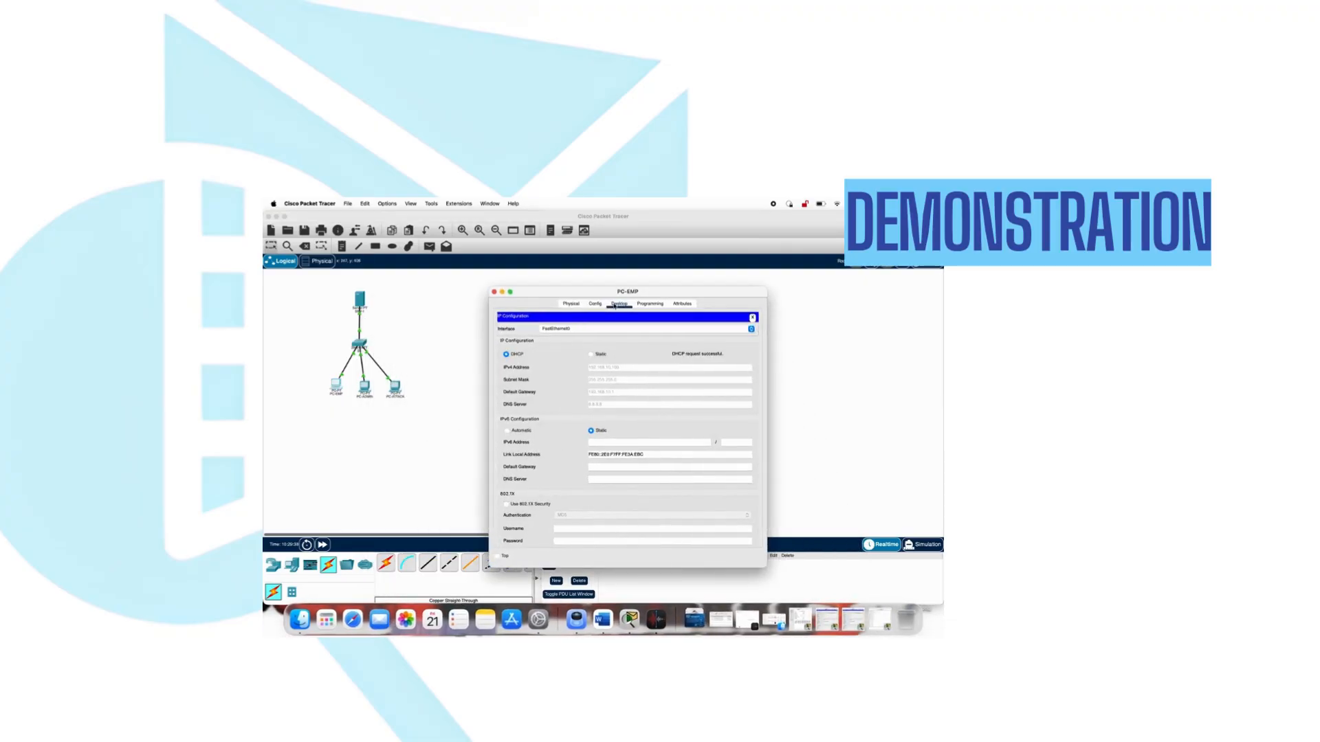
click(752, 317)
click(629, 372)
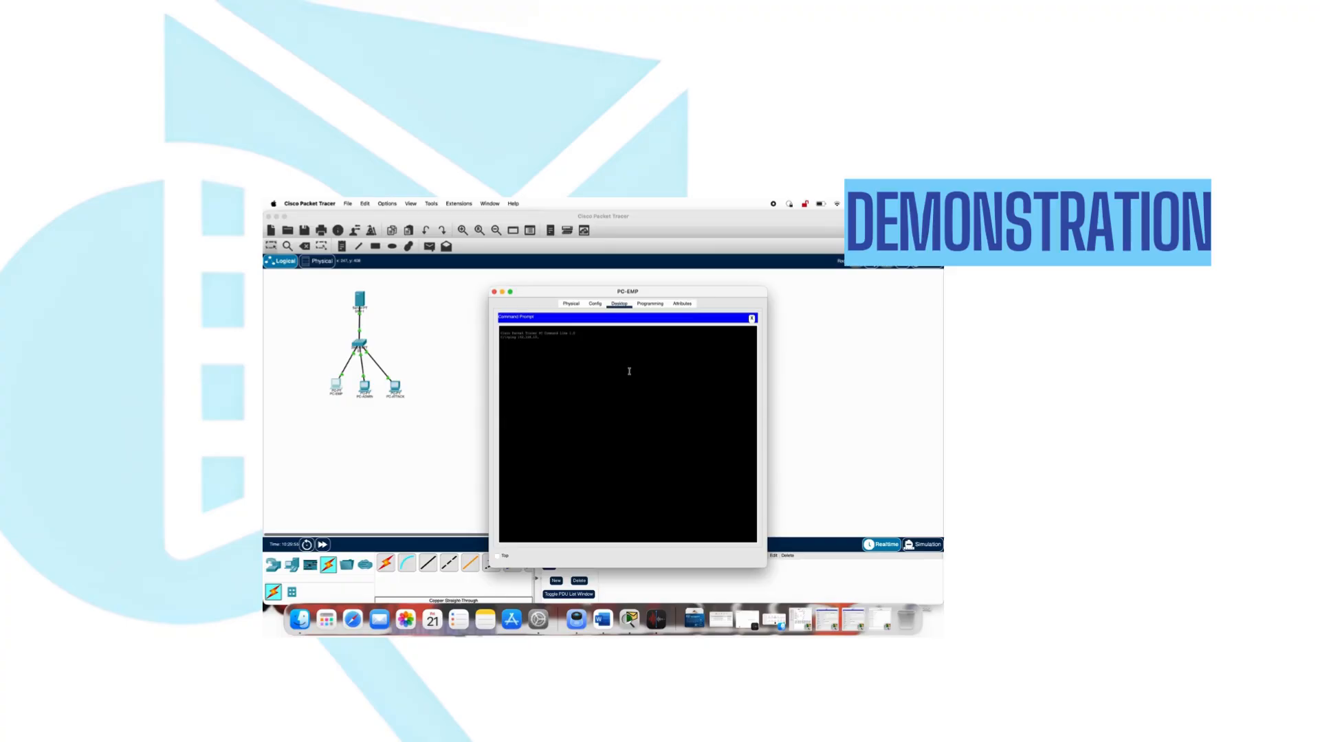
key(Return)
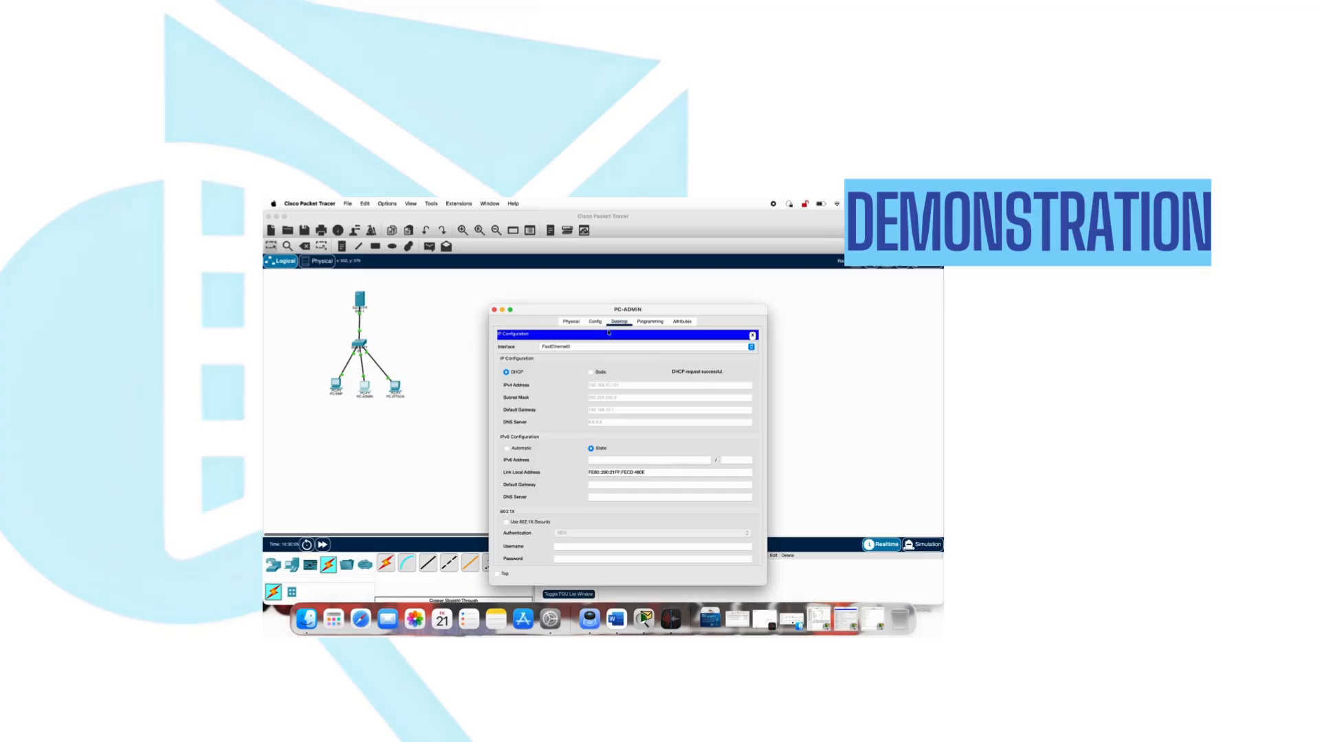
Step: Test PC-ADMIN's connectivity by pinging a 192.168.10.x host from its command prompt
click(752, 335)
click(667, 354)
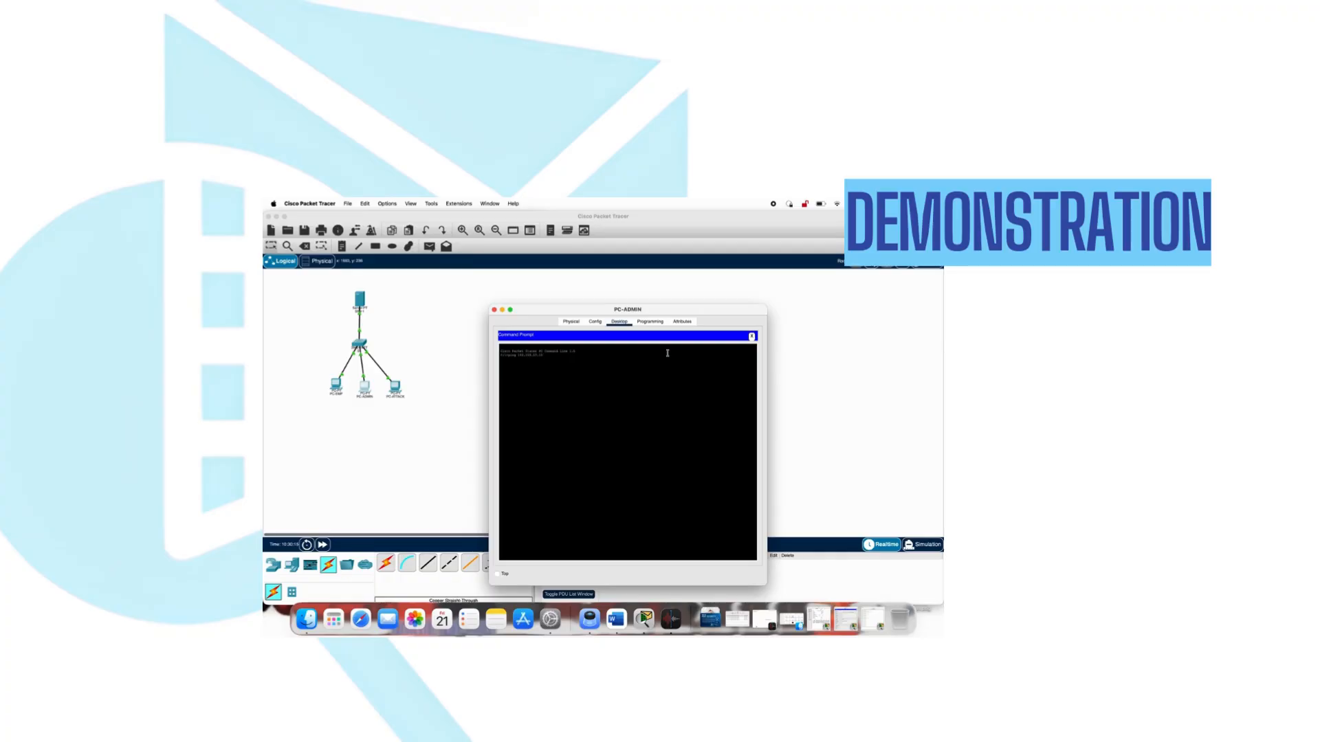
key(Return)
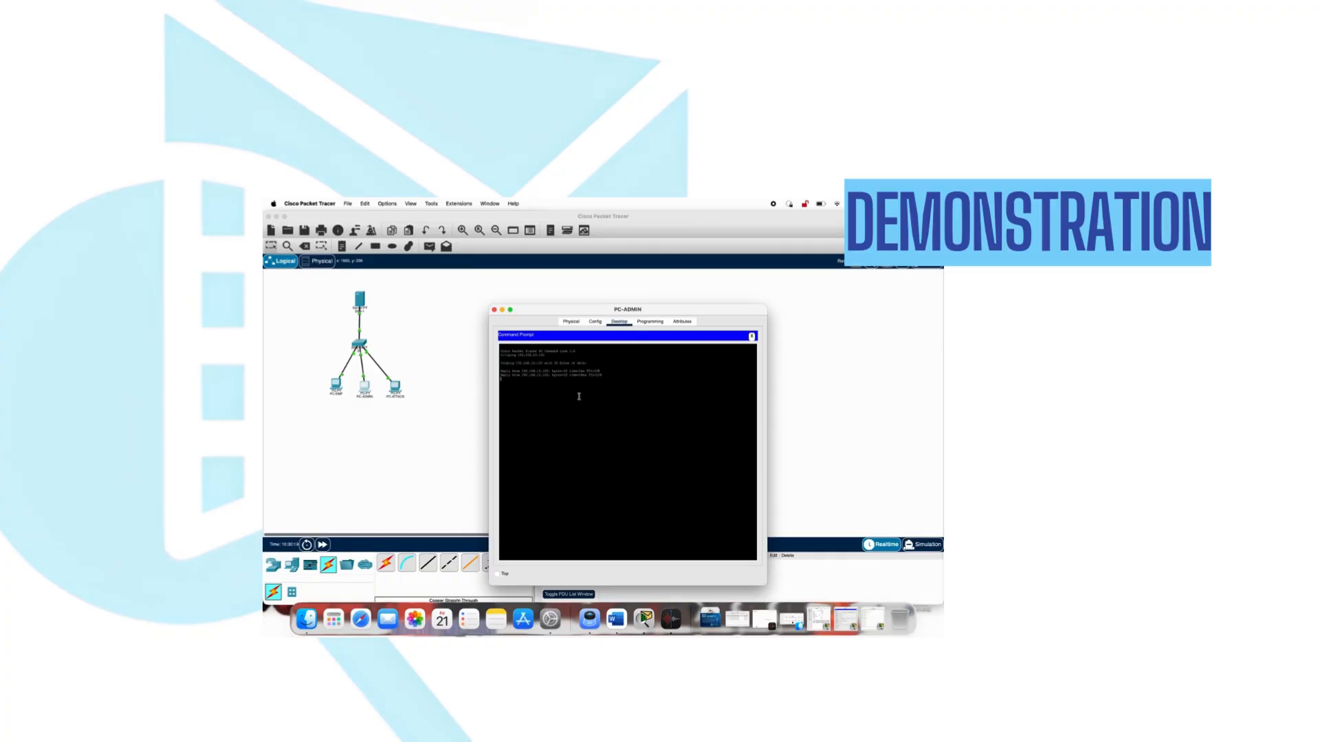
click(503, 310)
Step: Check PC-ATTACK's IP configuration and the ping output in its command prompt
click(835, 619)
click(926, 272)
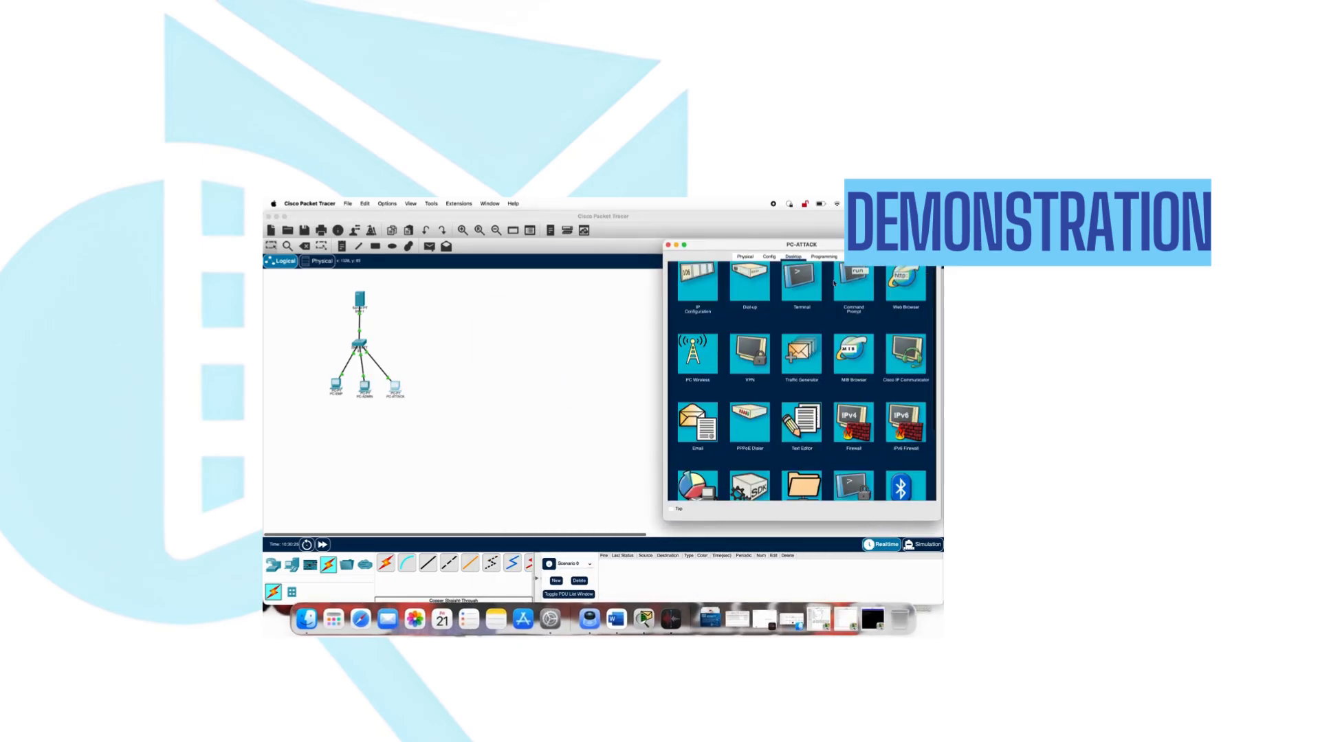
click(854, 285)
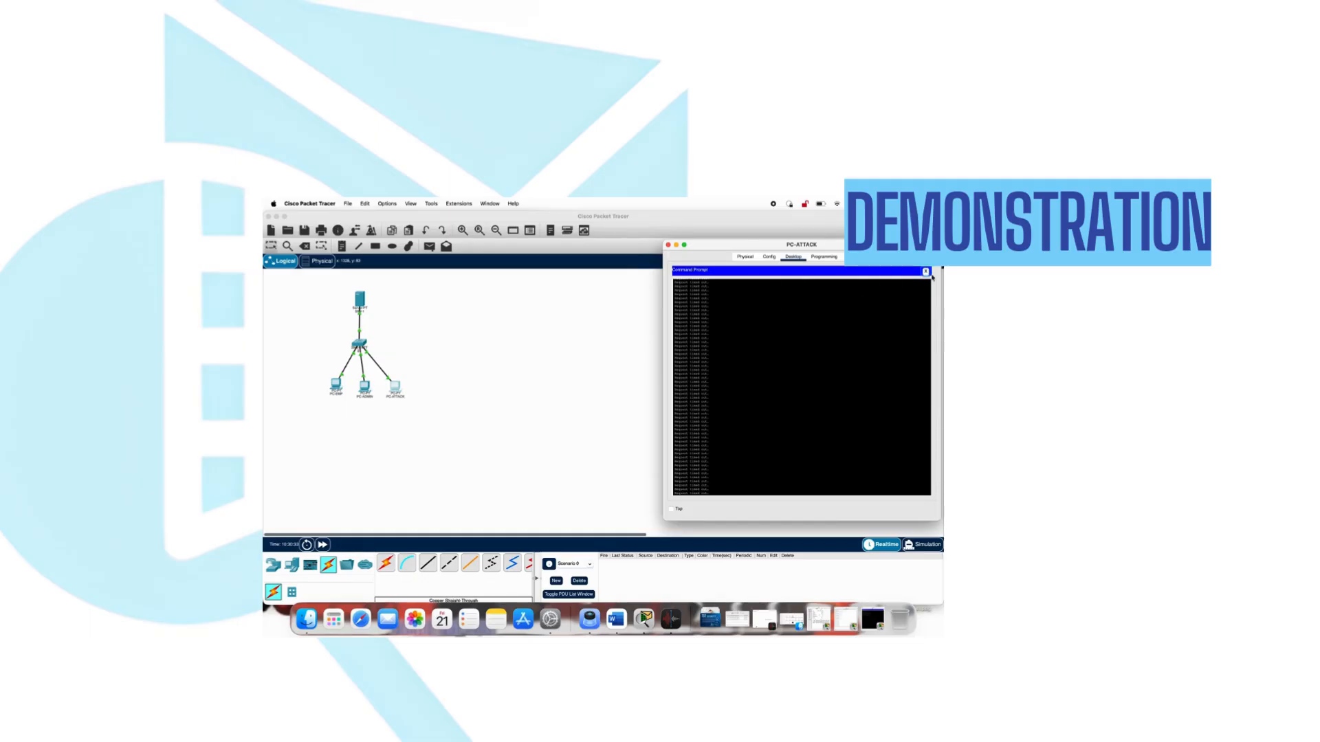
click(927, 272)
click(699, 291)
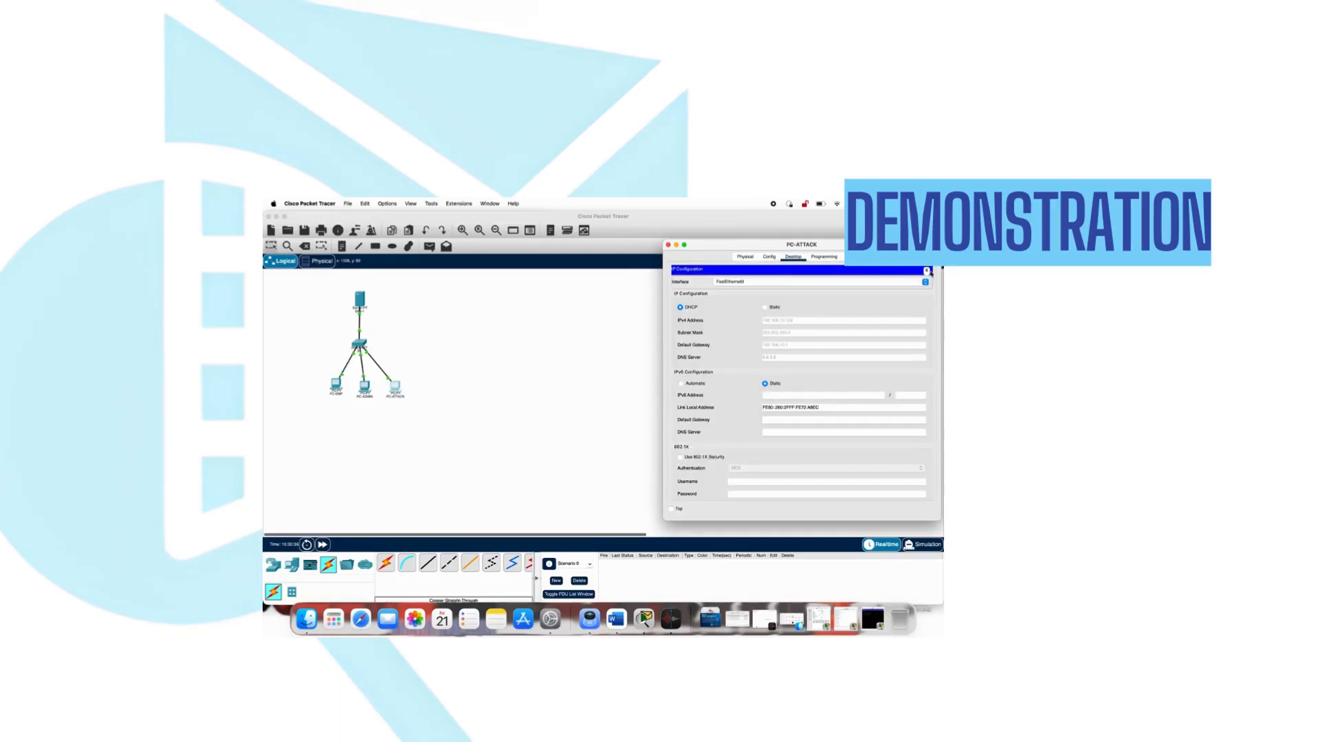
click(927, 271)
click(852, 295)
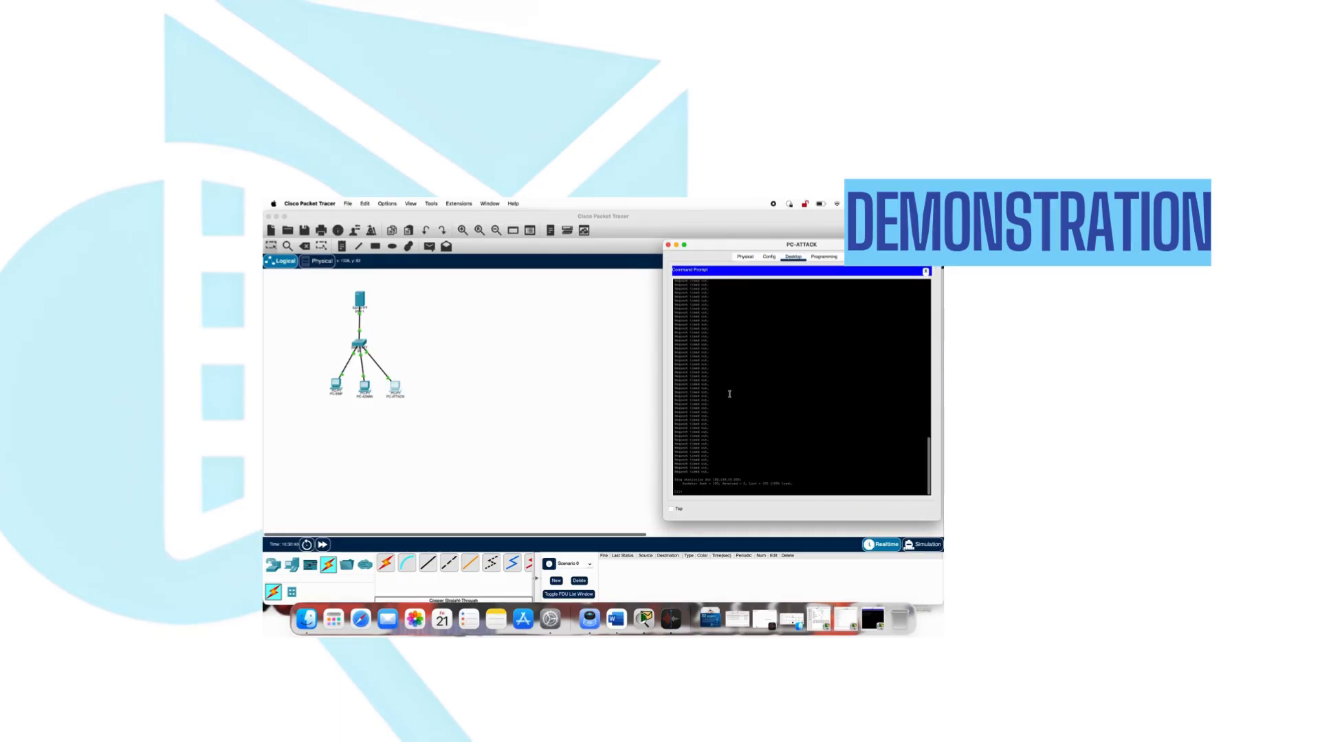
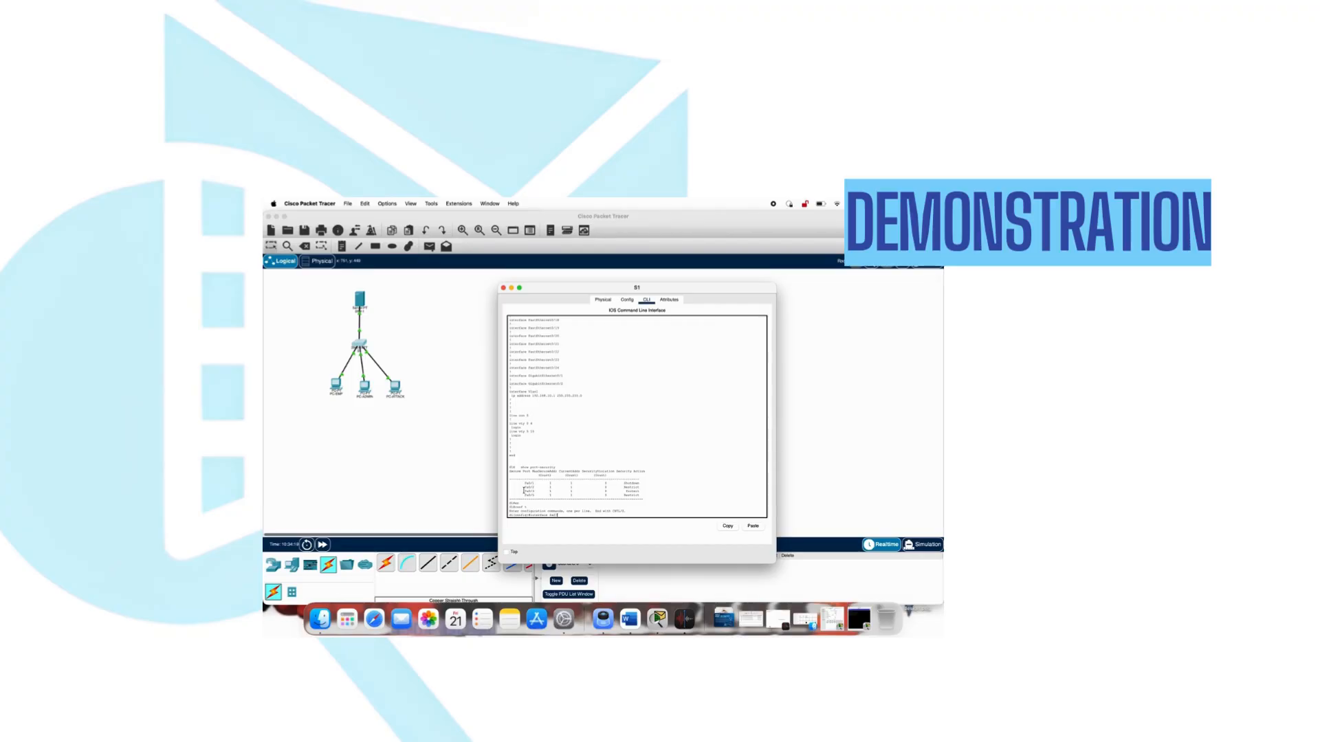
Step: Enable S1's interface fa0/1 with no shutdown and leave configuration mode
key(Return)
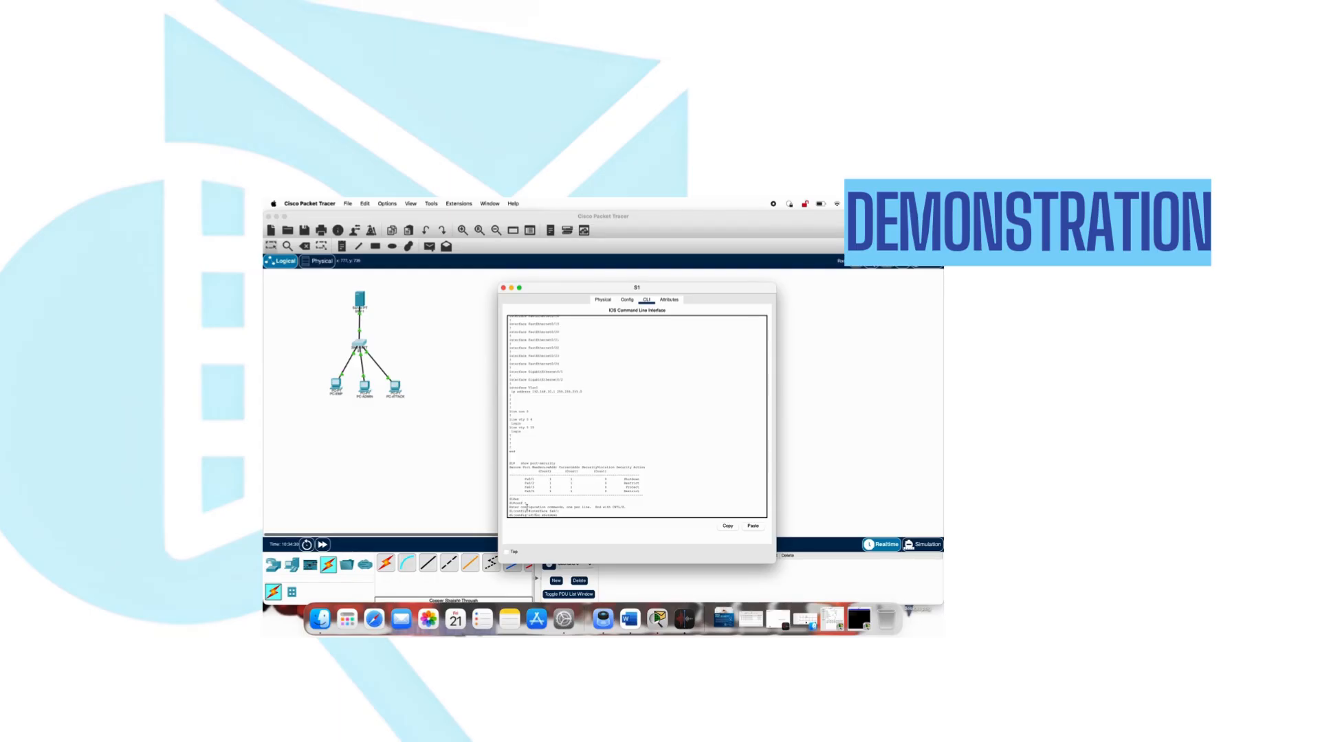
key(Return)
text(end)
key(Return)
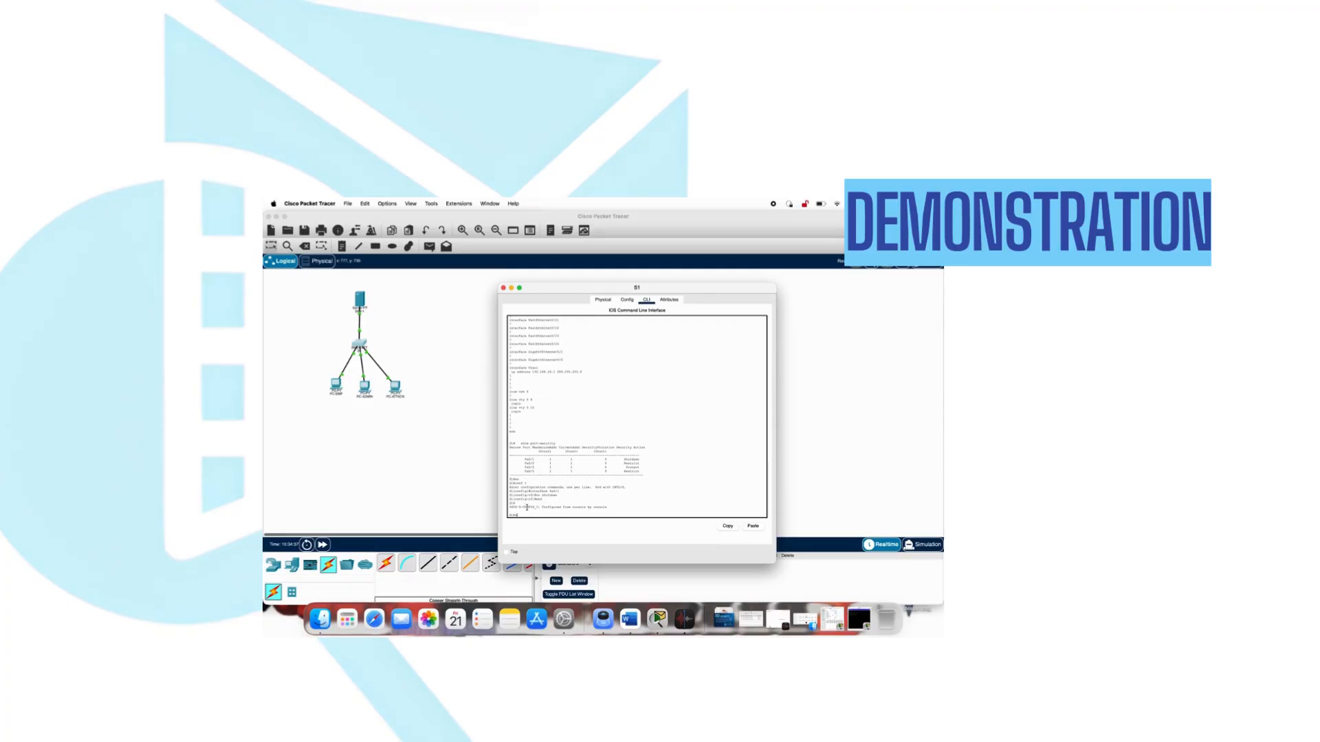
Step: Display the port-security summary on S1 twice to check its violation counters
key(Up)
key(Up)
key(Up)
key(Return)
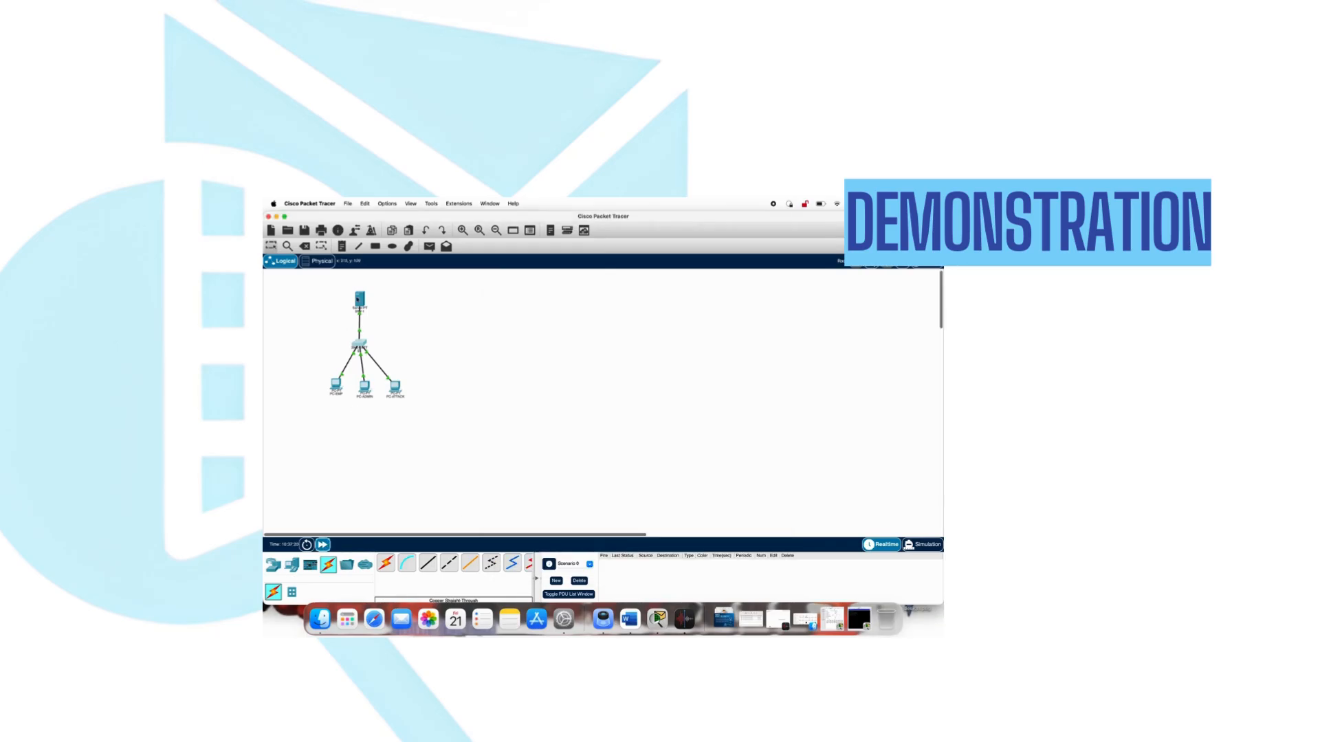
click(358, 343)
key(Up)
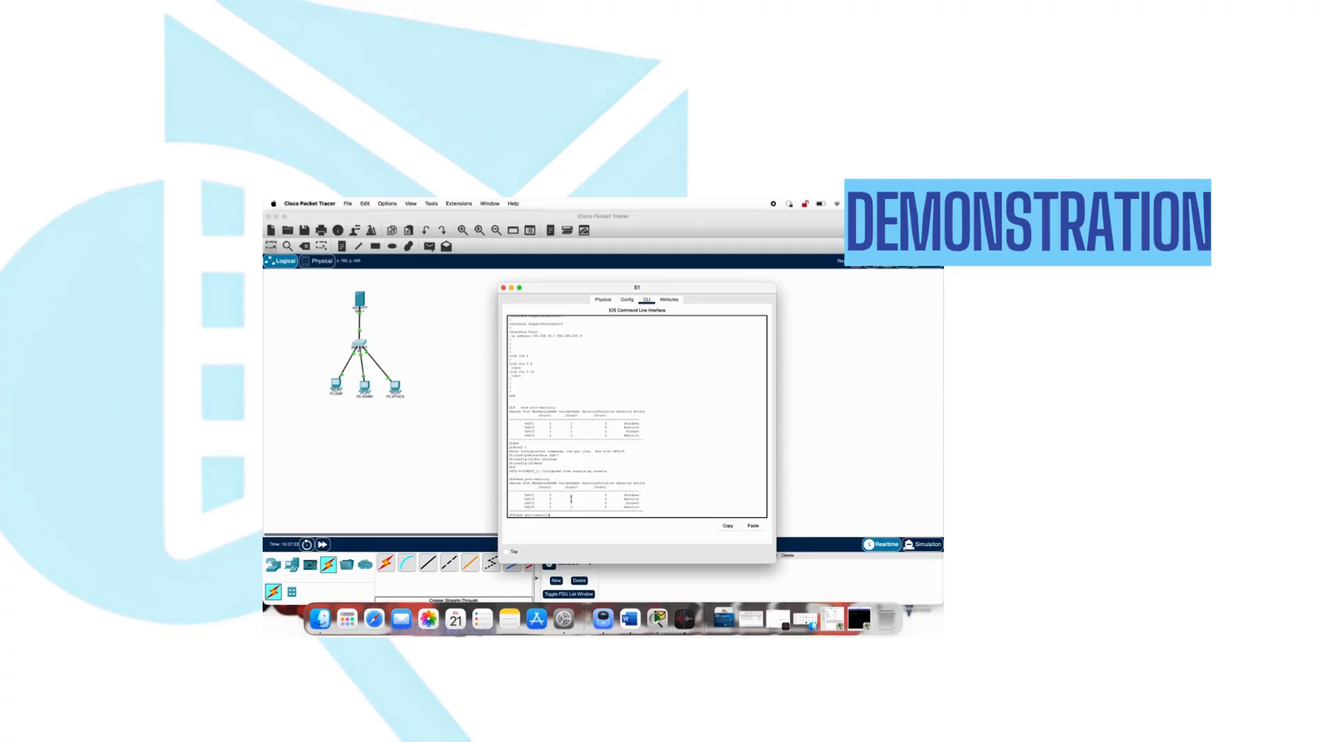
key(Return)
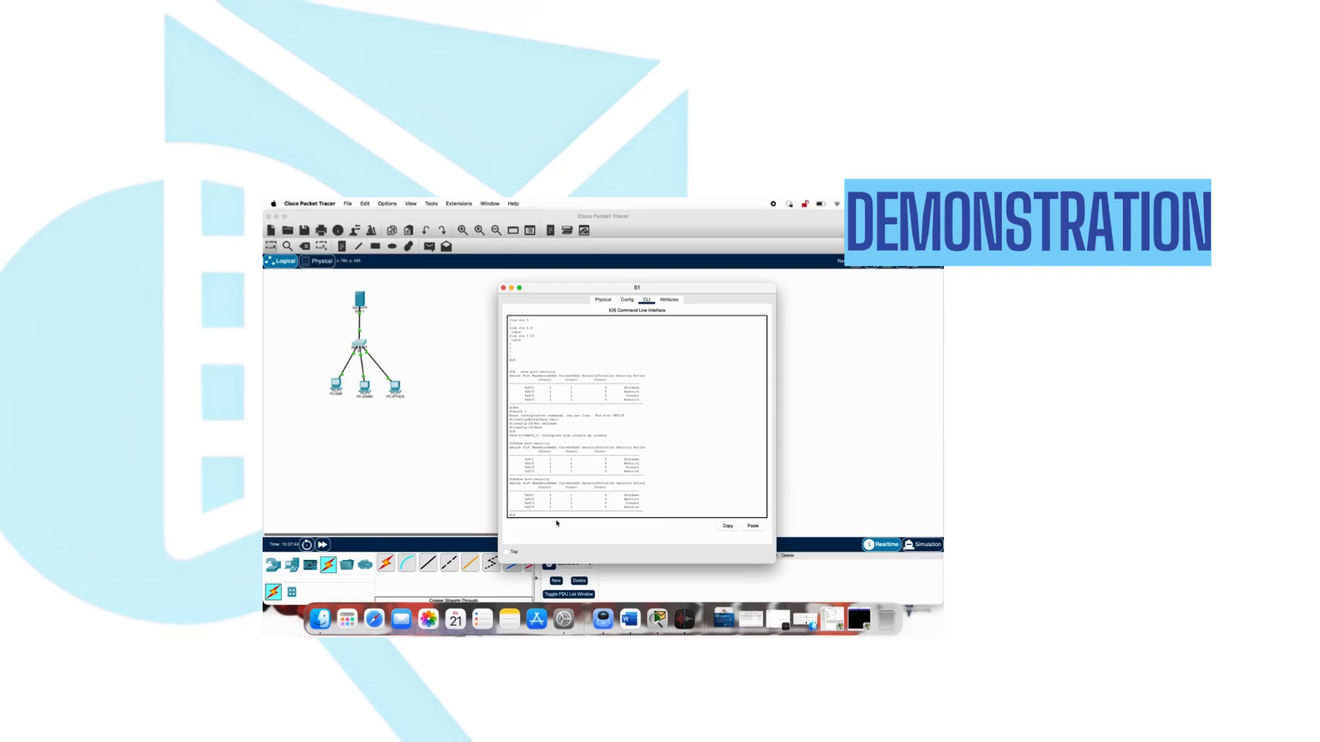
Step: Reset interface fa0/1 on S1 with shutdown followed by no shutdown, and end the configuration session
text(en)
key(Return)
text(conf t)
key(Return)
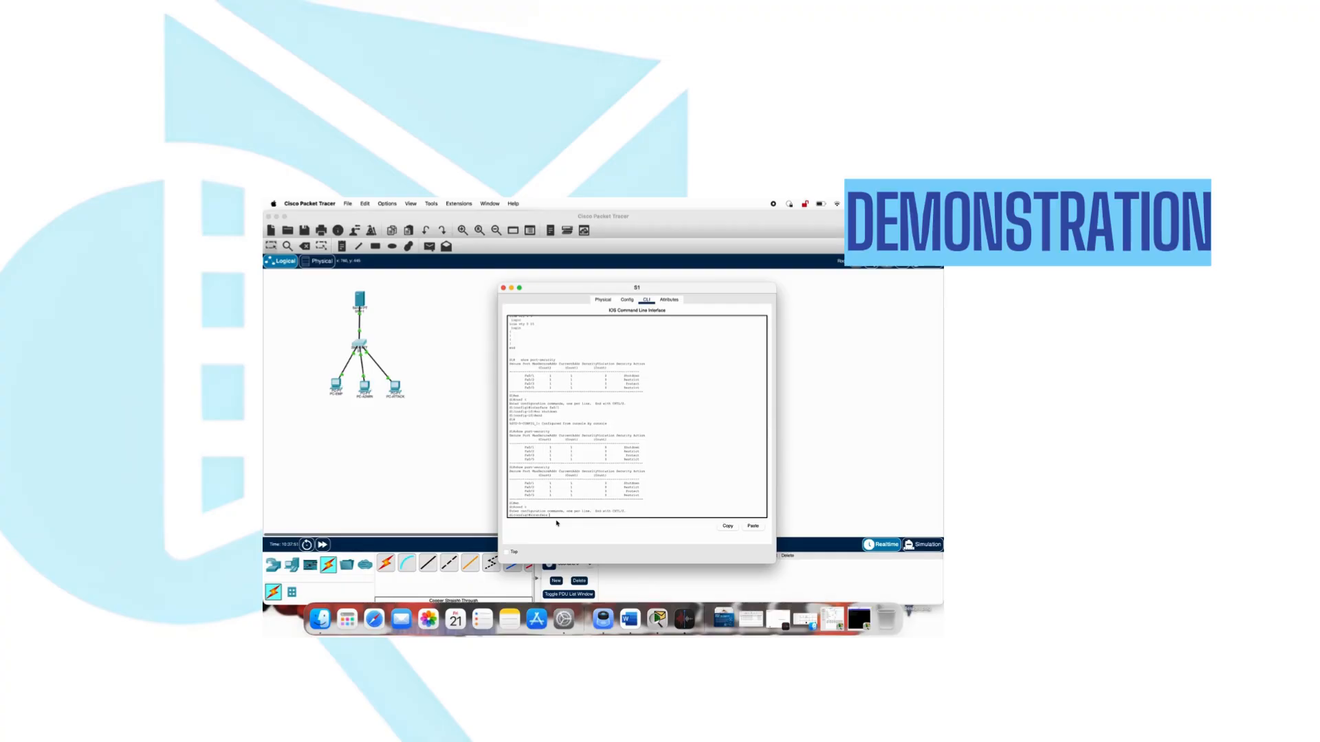
text(interface fa0/1)
key(Return)
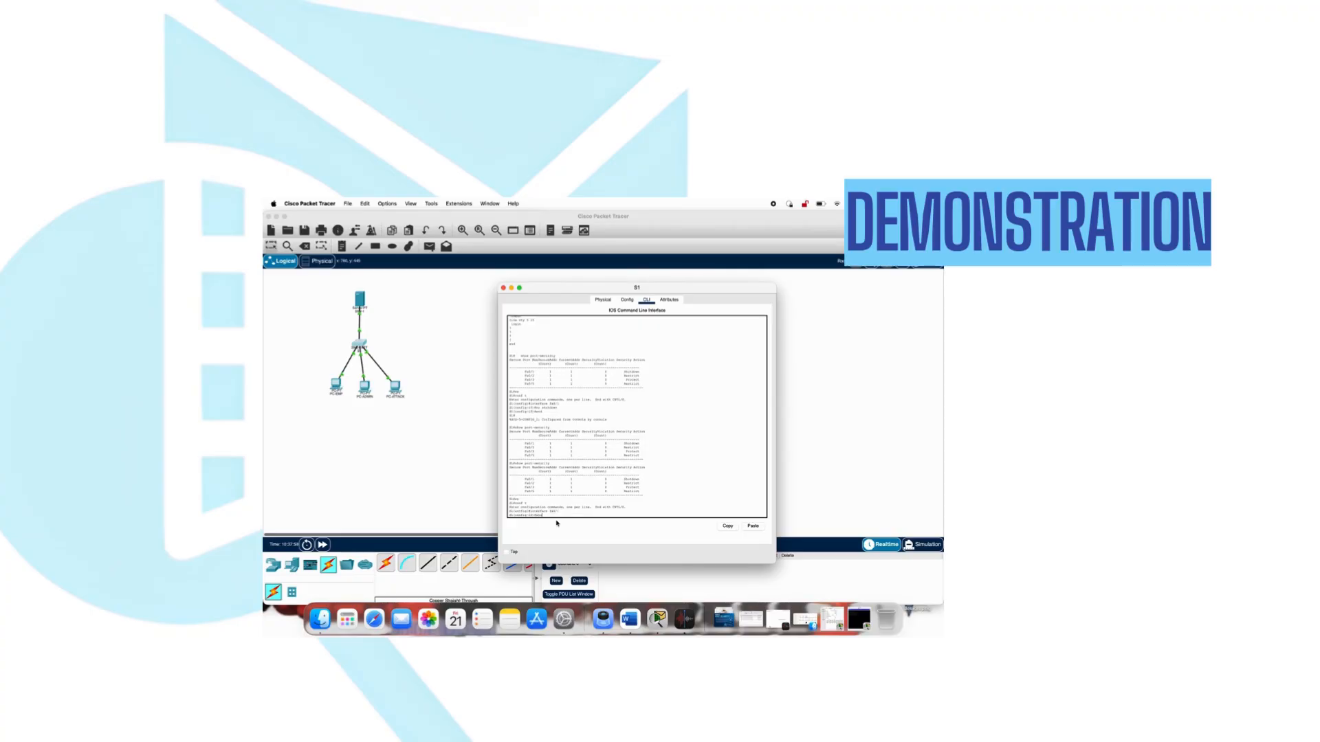
text(shutdown)
key(Return)
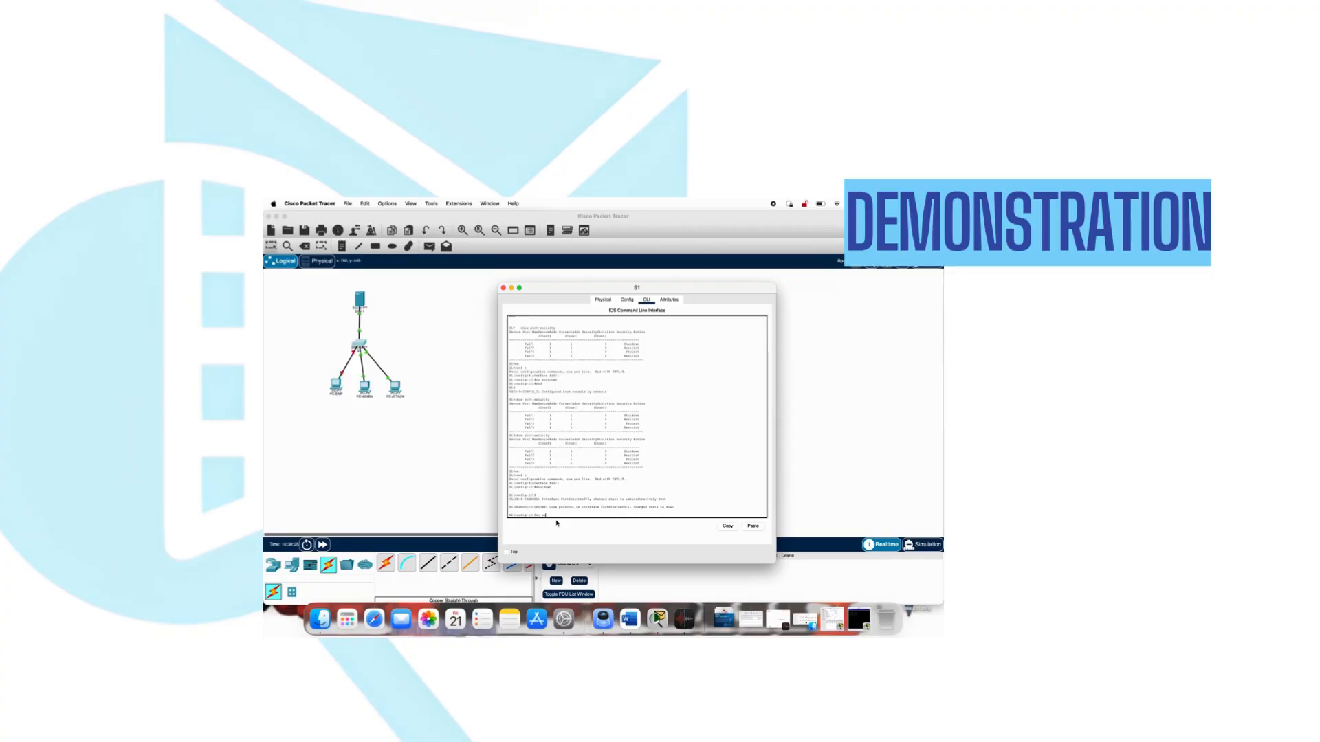
text(no shutdown)
key(Return)
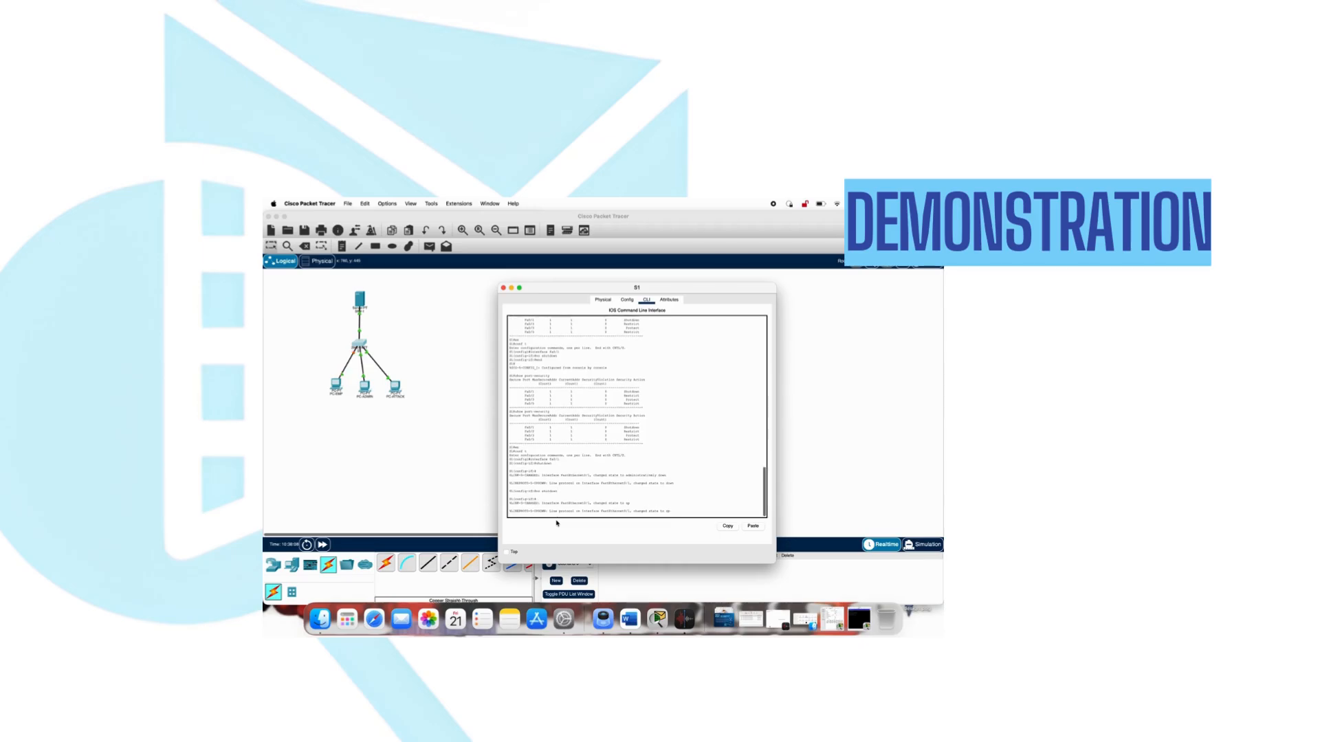
text(en)
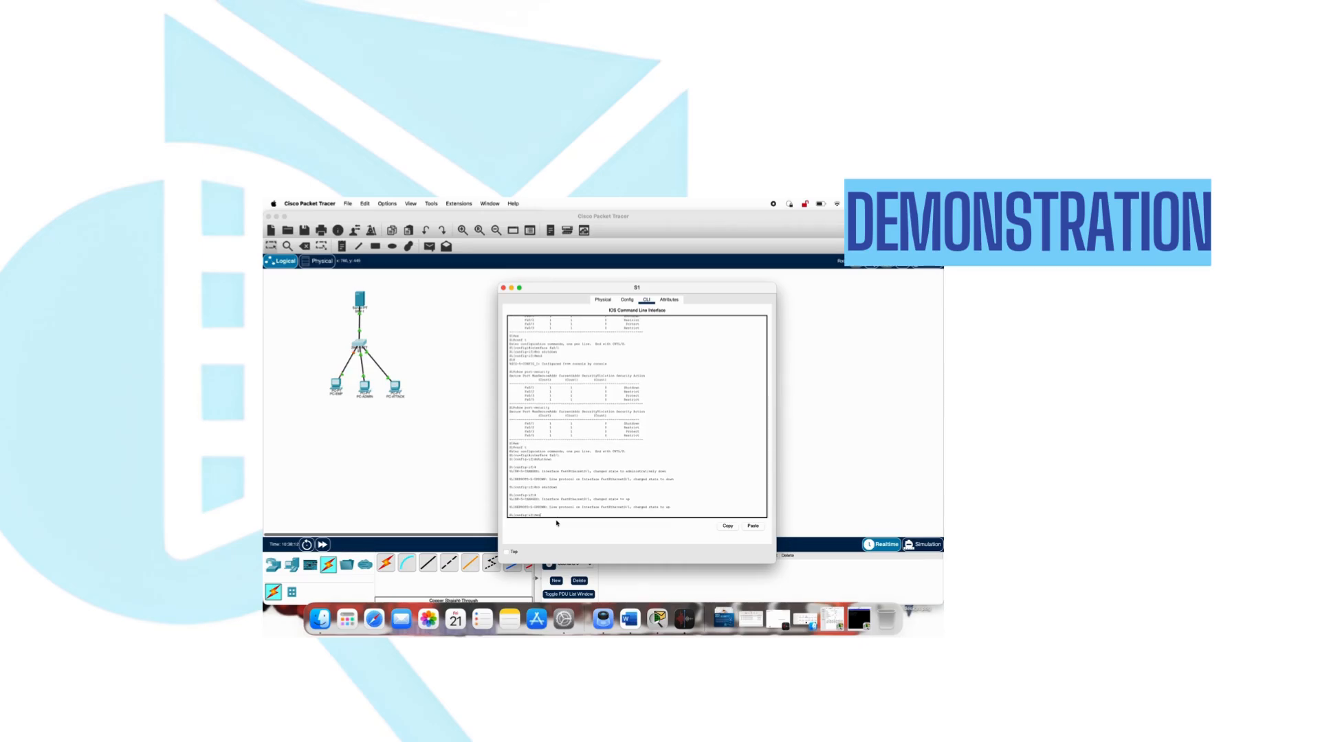
text(d)
key(Return)
Step: Check S1's port-security summary before and after fast-forwarding the simulation time
text(show port-security)
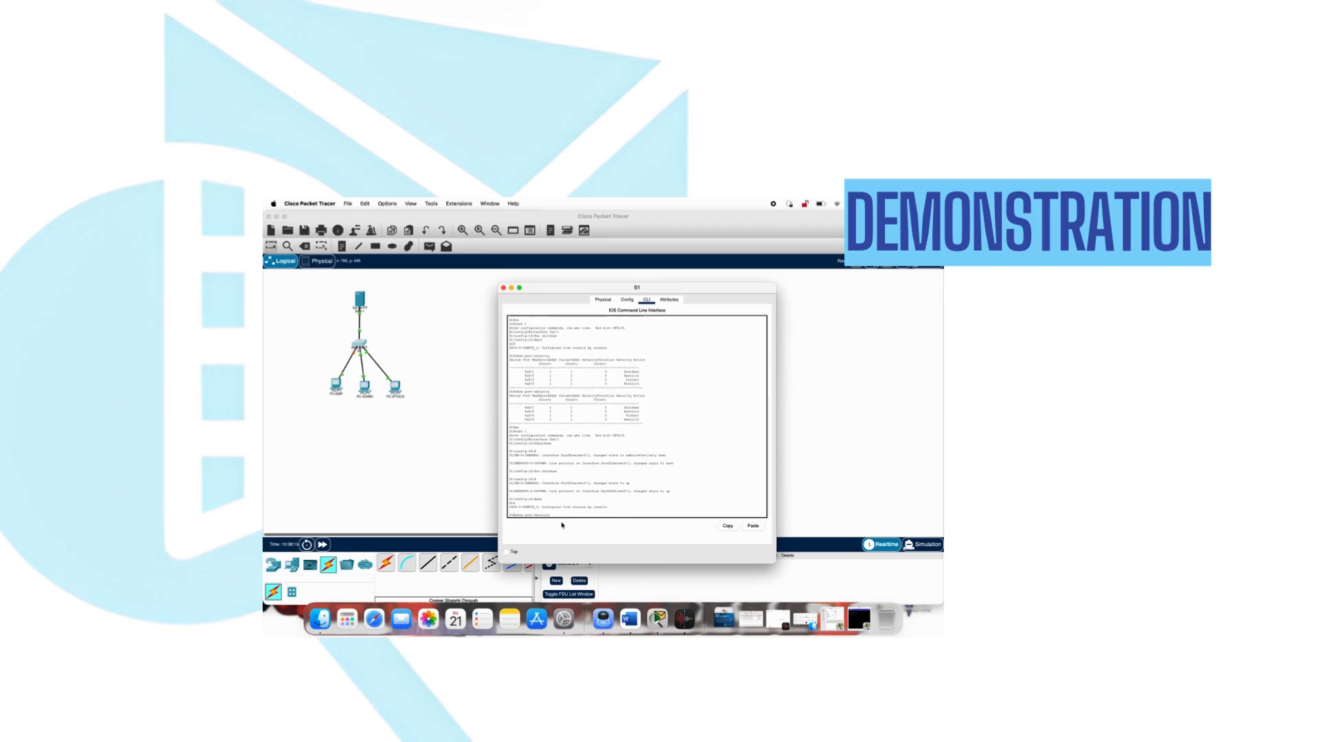
key(Return)
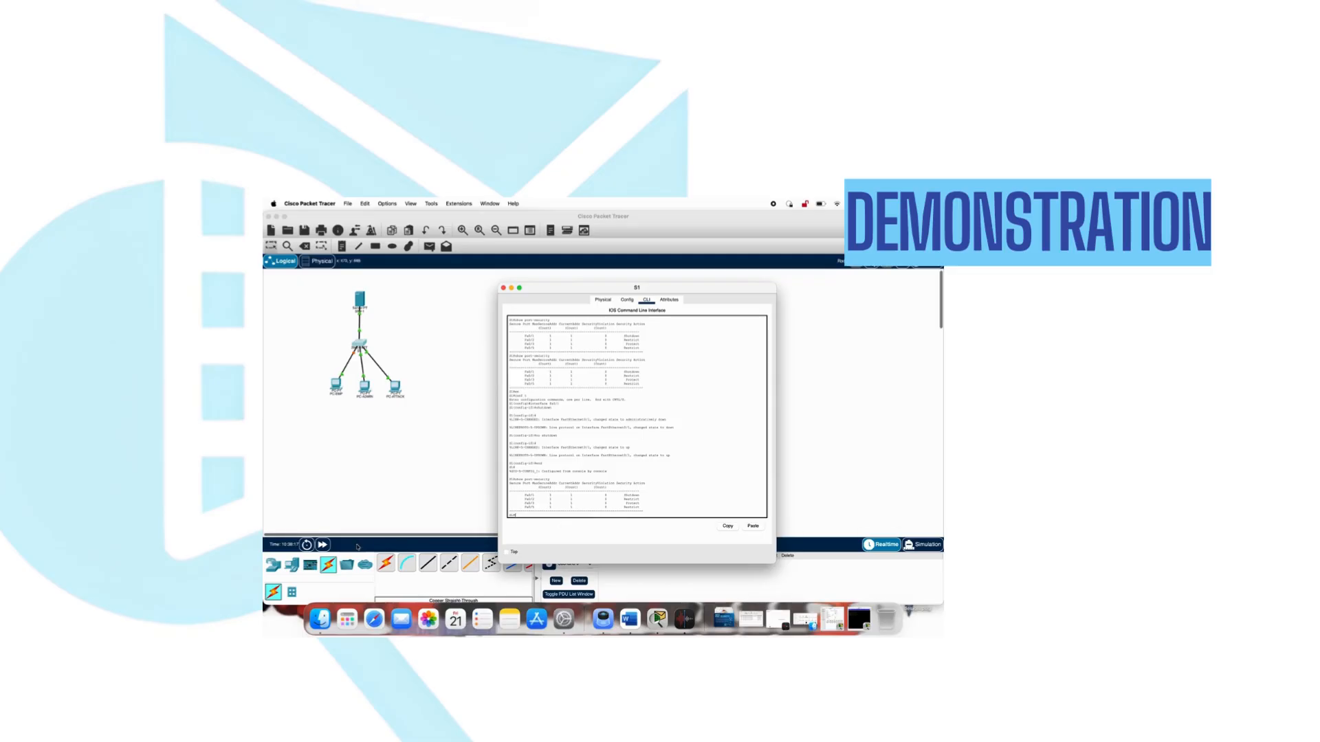
click(321, 548)
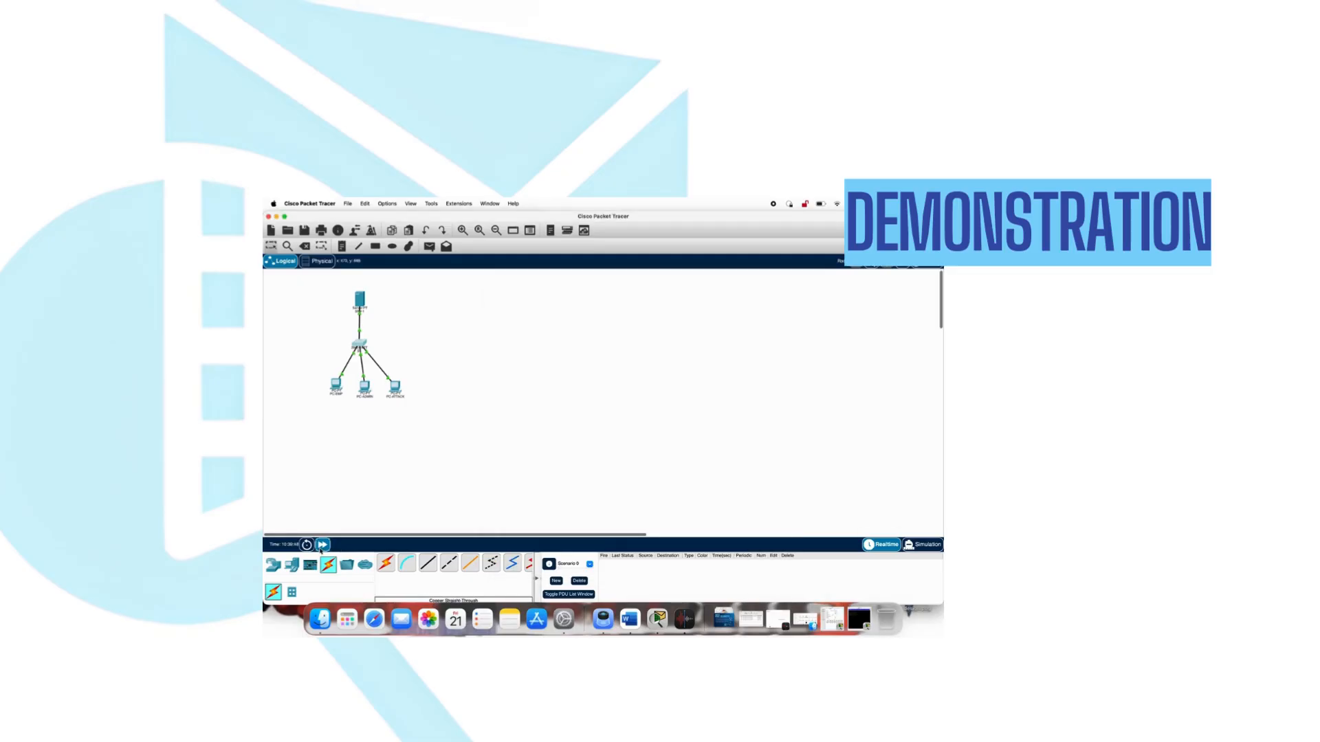
click(364, 342)
key(Up)
key(Up)
key(Down)
key(Return)
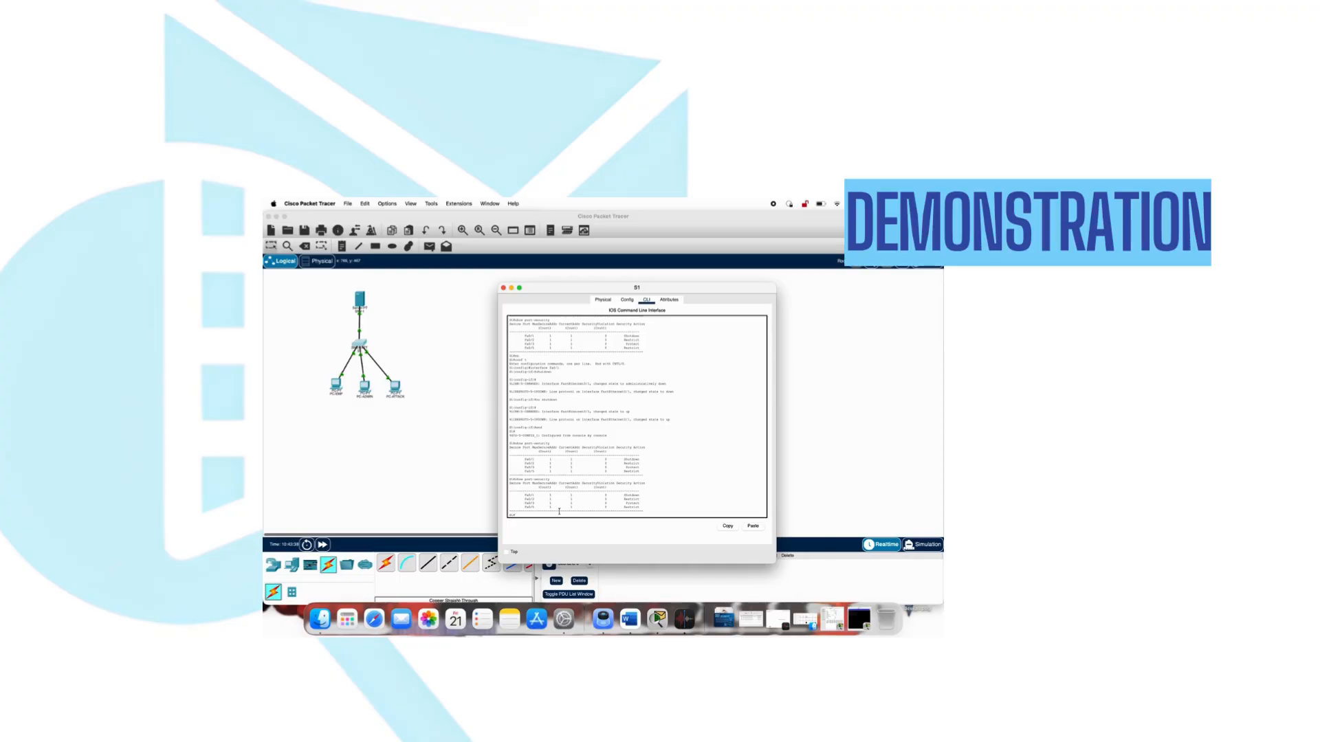
key(Up)
key(Return)
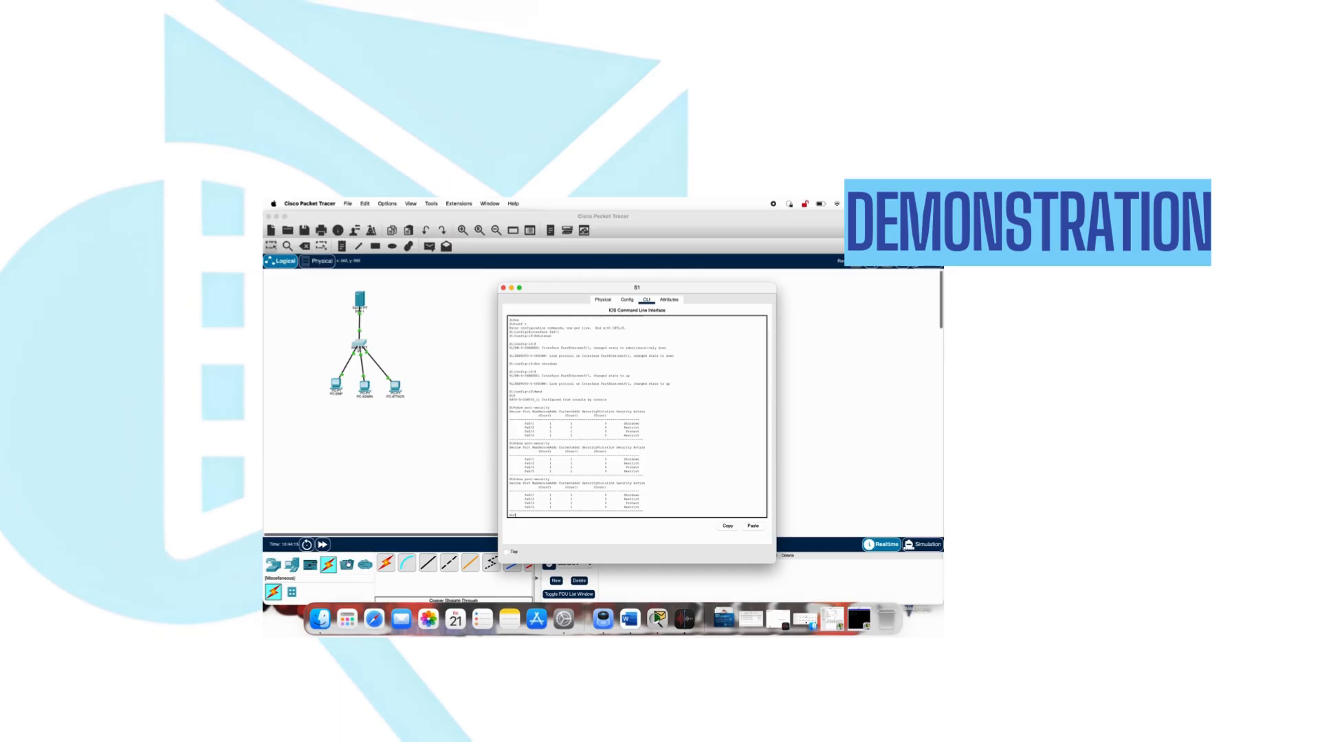
Step: Fast-forward the simulation time, look at PC-ADMIN's ping output, and recheck S1's port-security summary
click(323, 545)
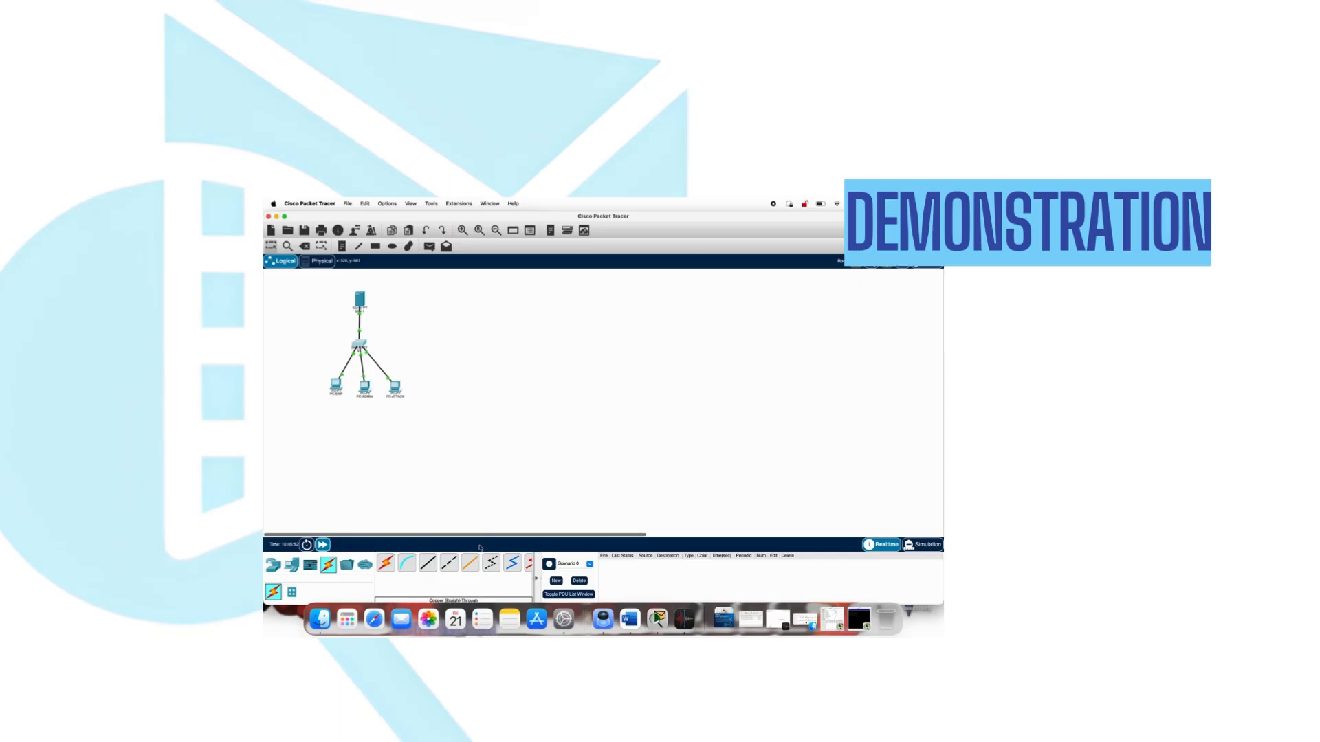
click(859, 619)
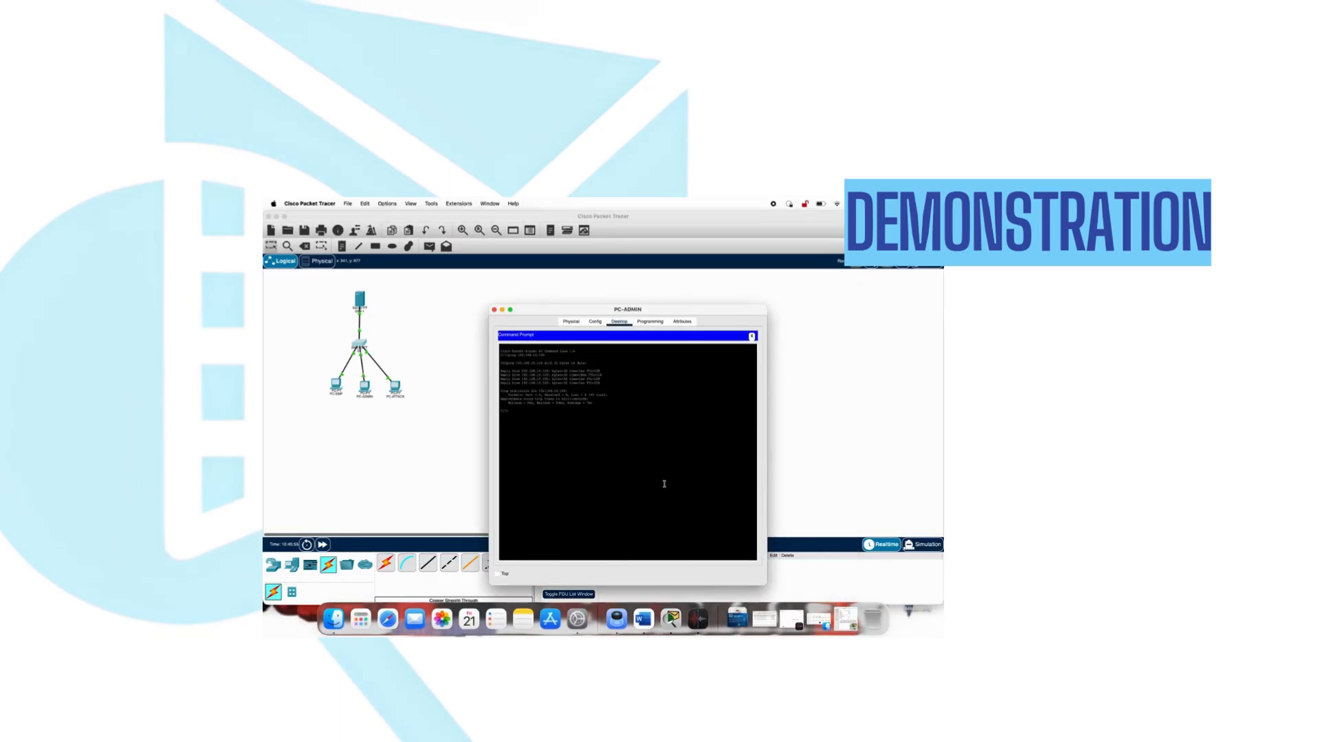
click(434, 502)
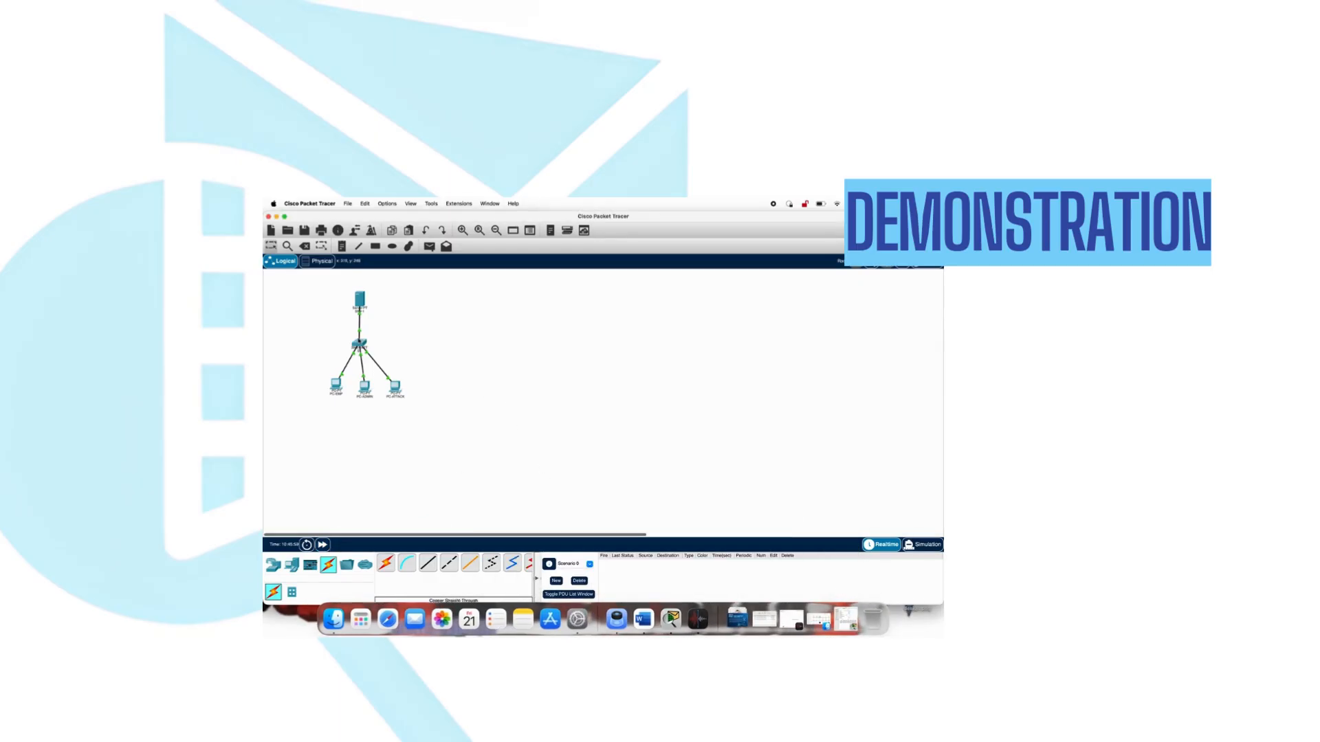
mouse_move(366, 349)
click(359, 344)
key(Up)
key(Return)
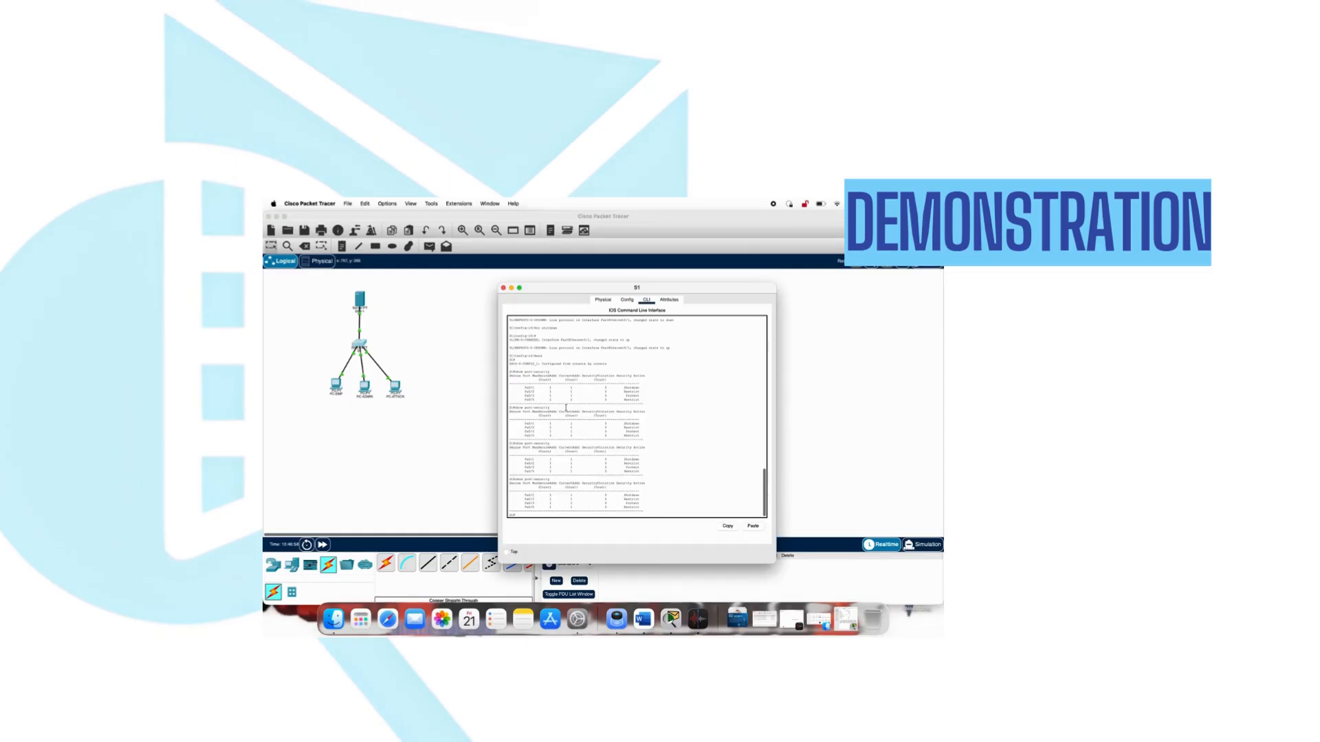
Step: Show the detailed port-security status of interface fa0/1 on S1
key(Up)
text(interface fa0/1)
key(Return)
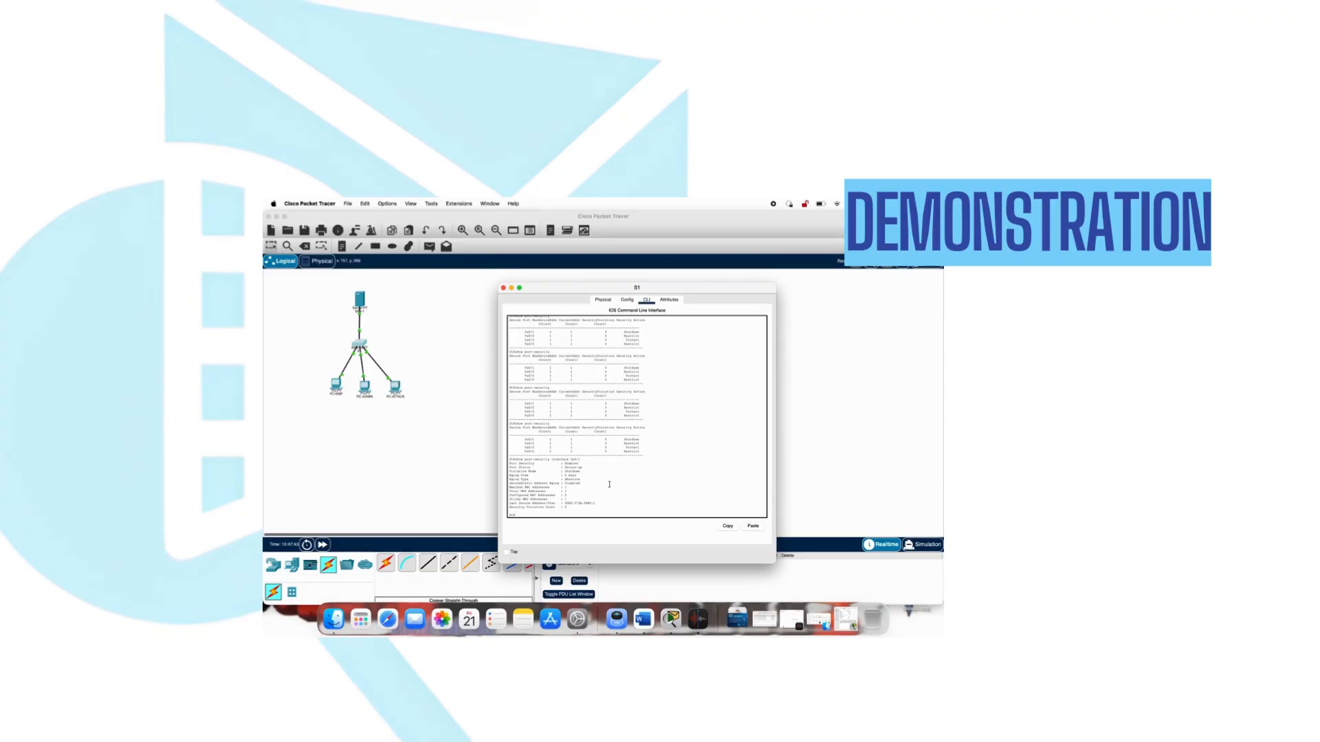
Step: Remove sticky MAC learning and the port-security MAC address ending in F73A.0BBC from S1's interface fa0/1
text(en)
key(Return)
text(conf t)
key(Return)
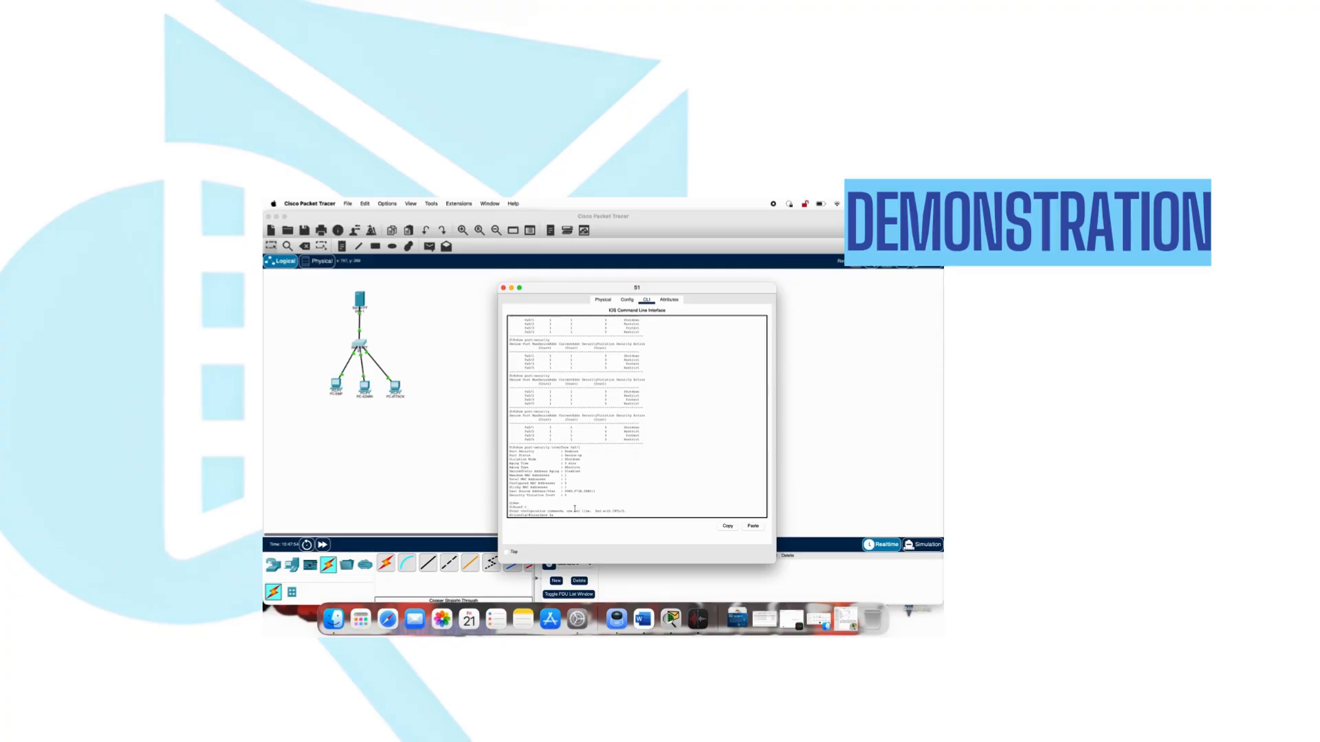
text(interface fa0/1)
key(Return)
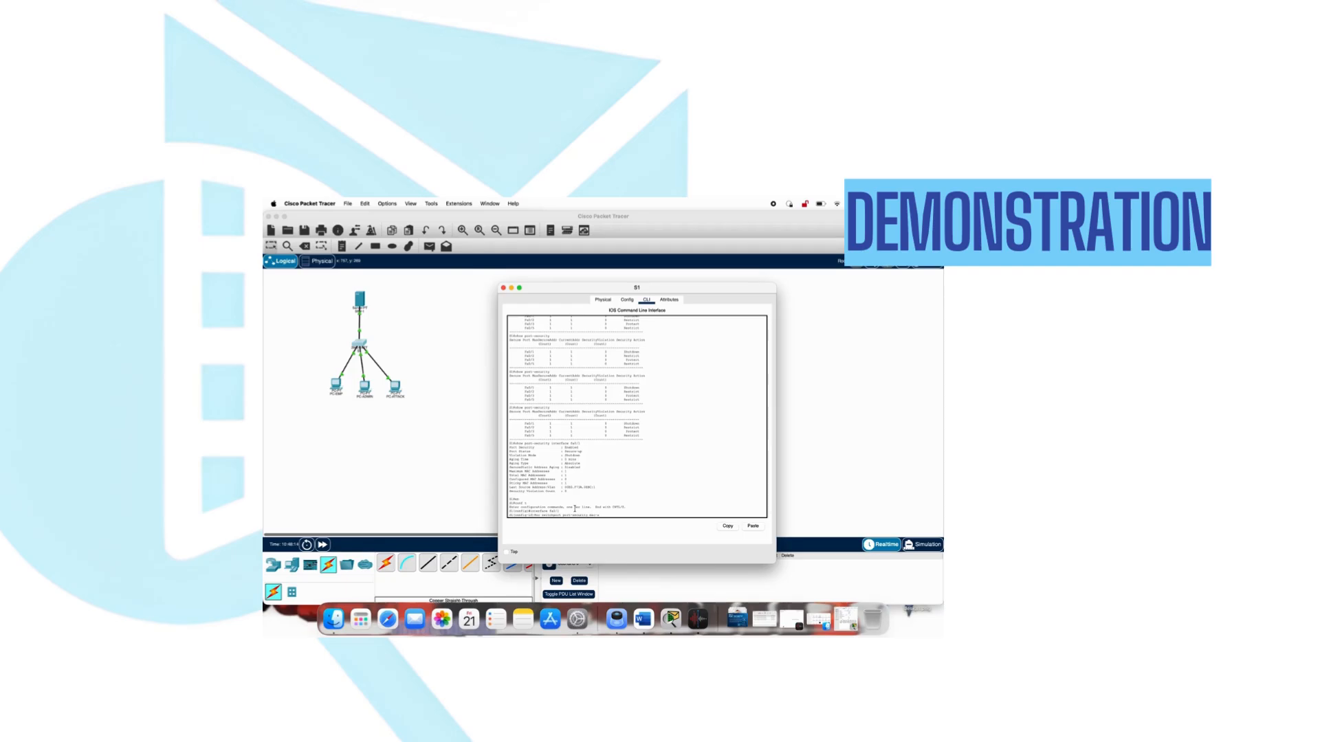
key(Return)
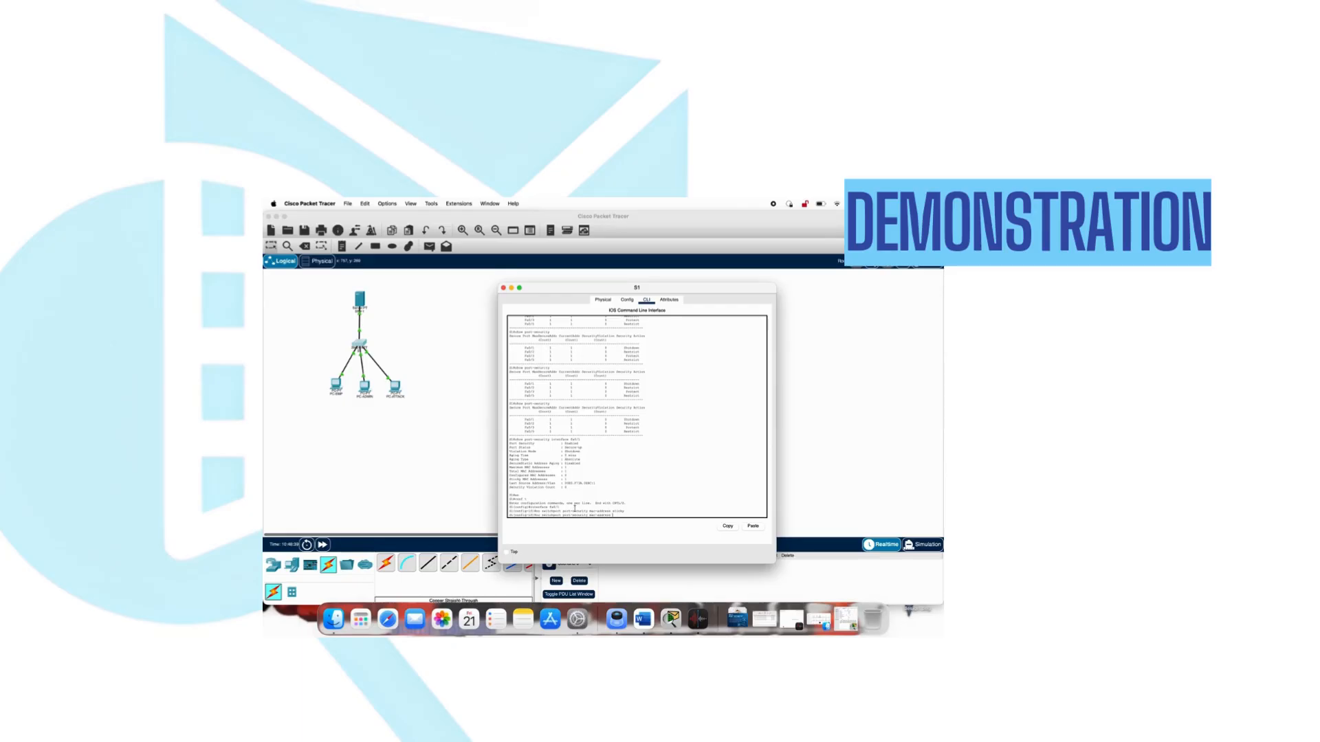
text(0.F73A.0BBC.)
key(Return)
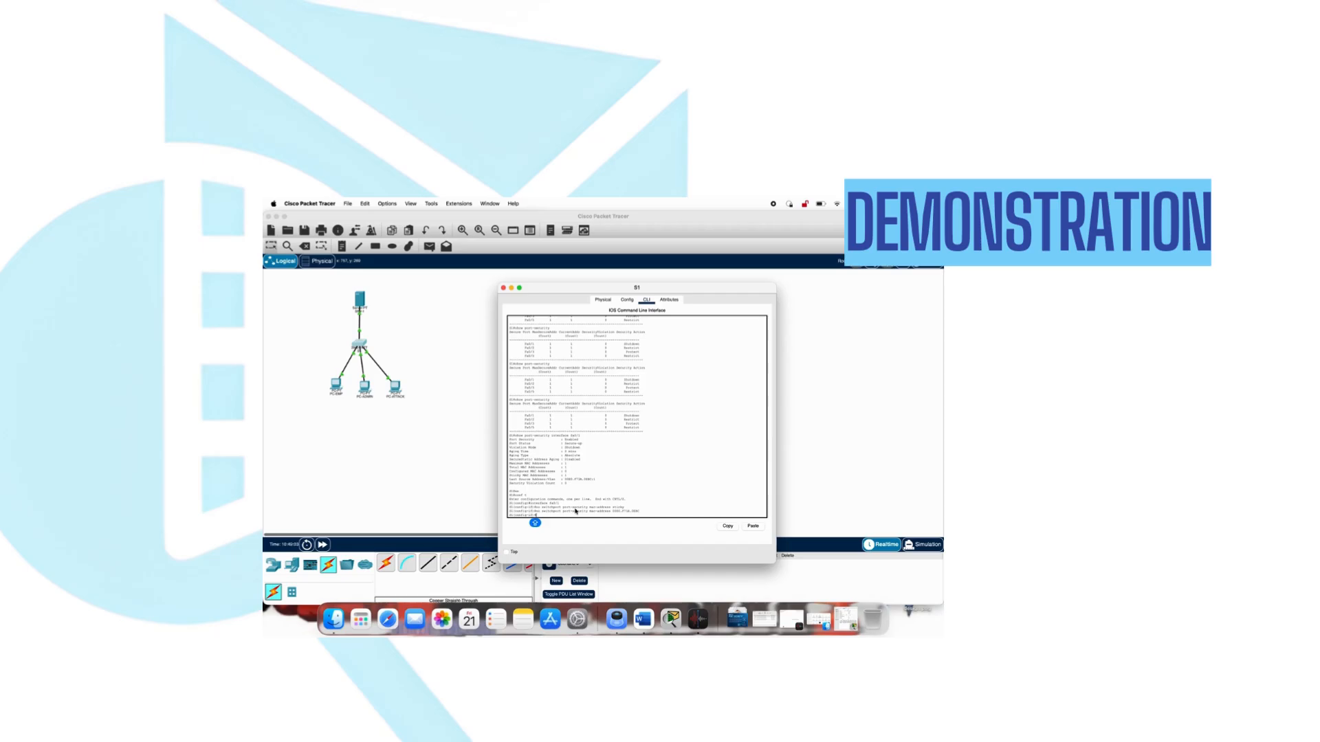
Step: Try to clear the sticky addresses with the command clear port-security sticky interface fa0/1
key(Caps_Lock)
text(clear port-security sticky interface fa0/1)
key(Return)
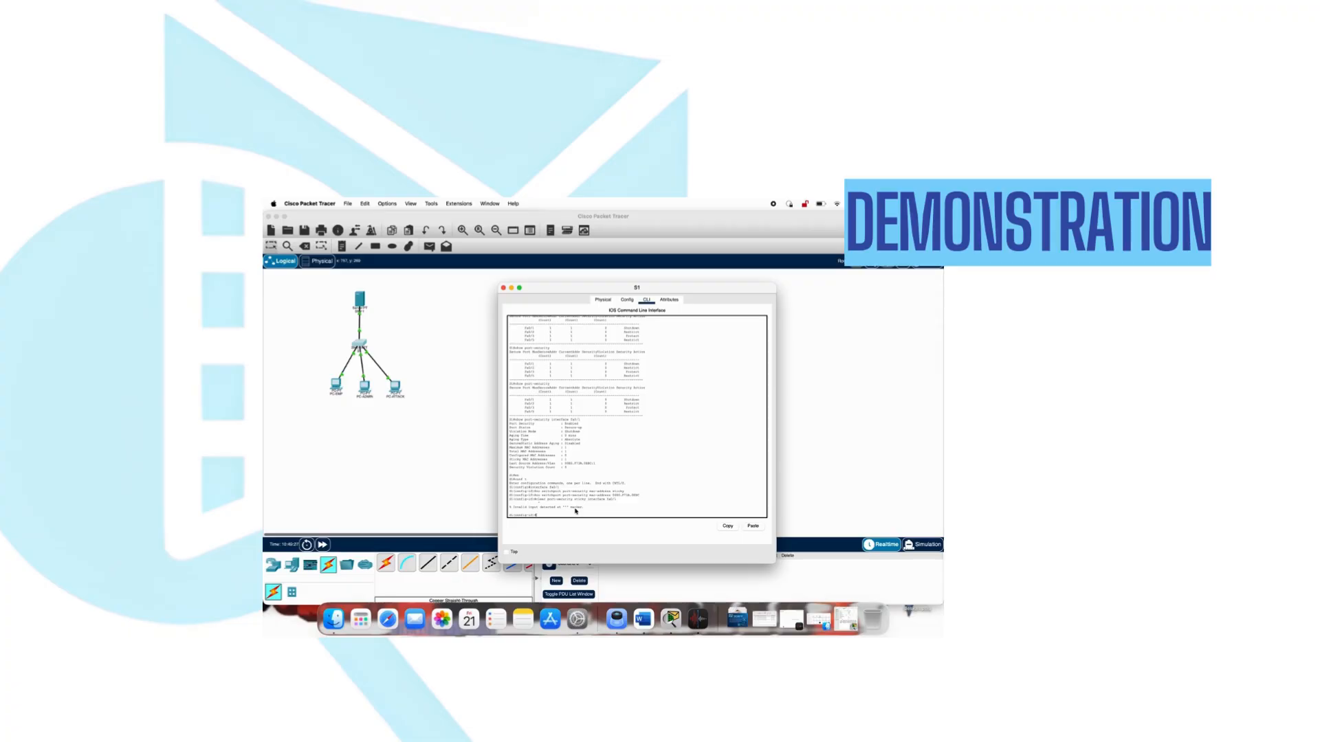
key(Return)
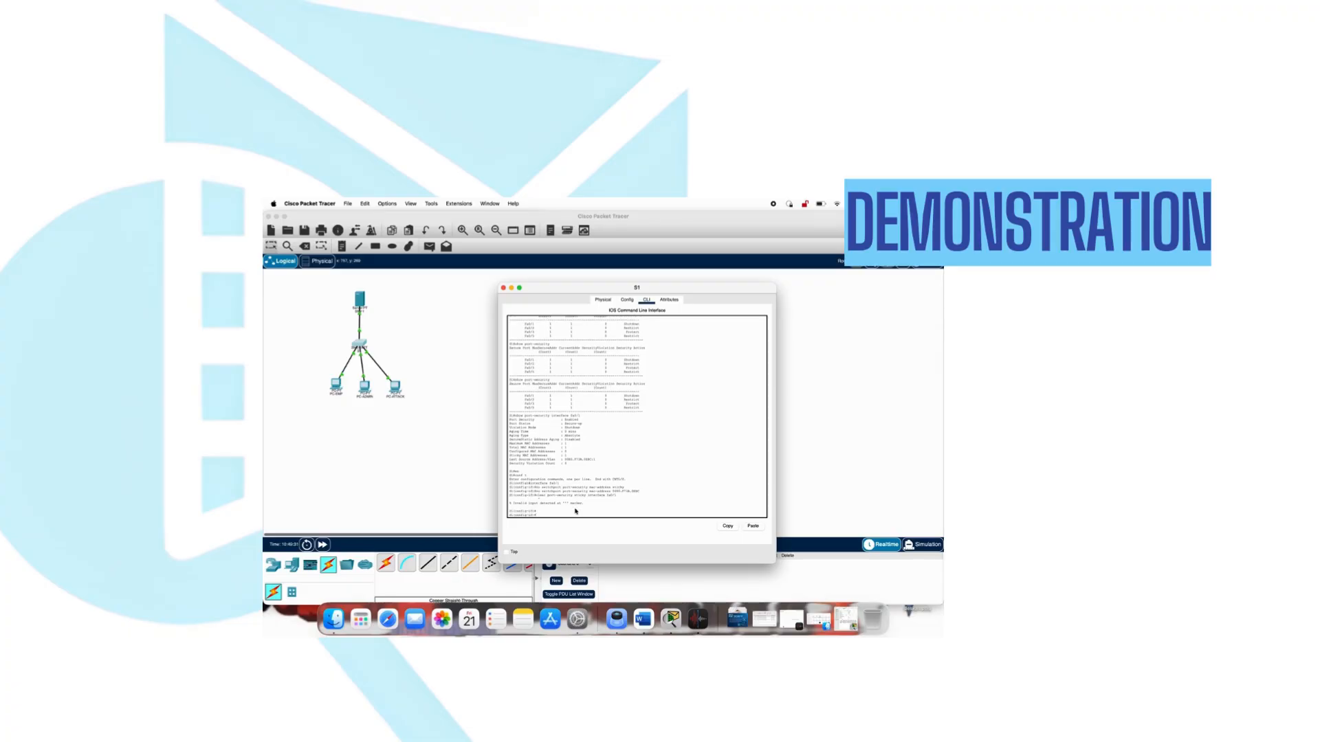